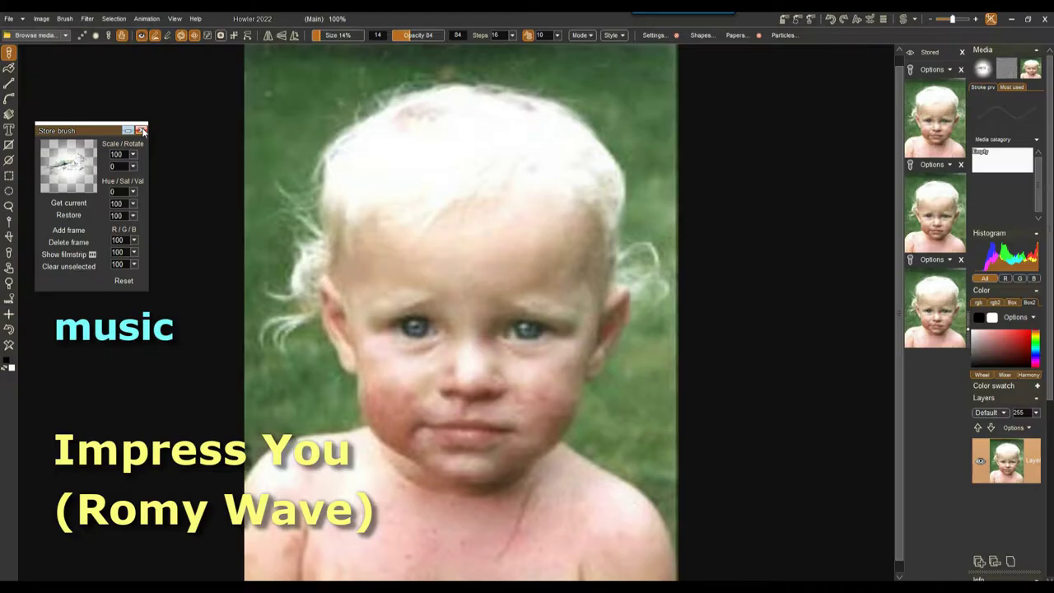
Step: Close the Store brush window and create a new document from the first stored image, replacing the existing buffer
click(142, 128)
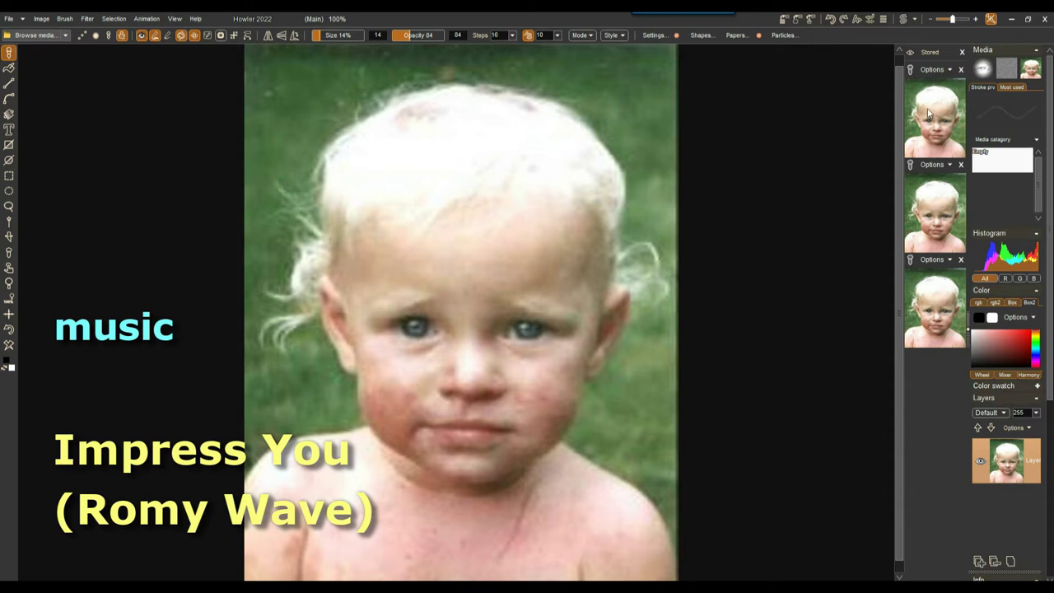
click(929, 116)
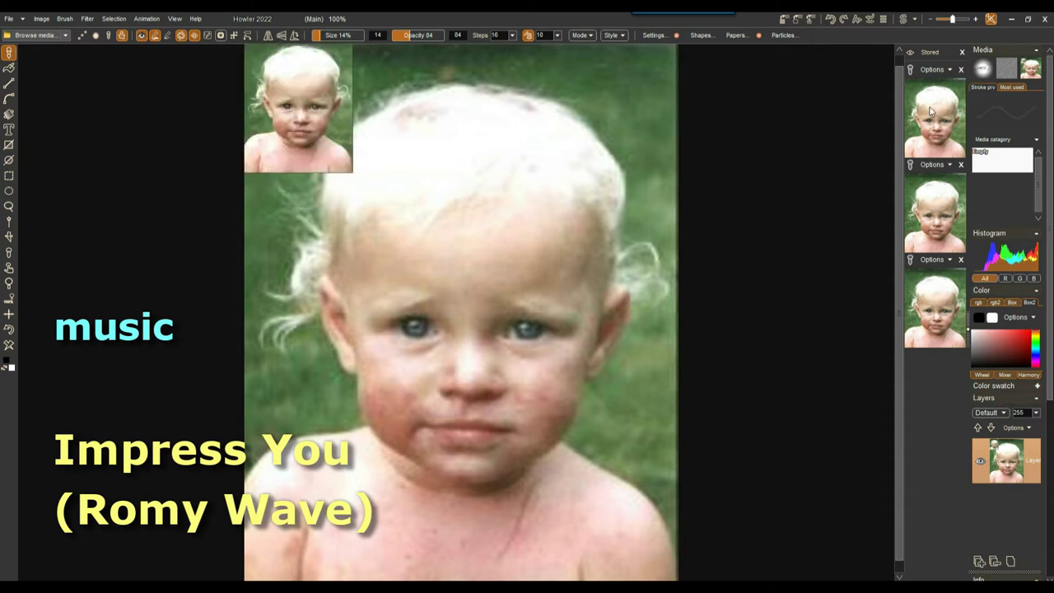
click(952, 71)
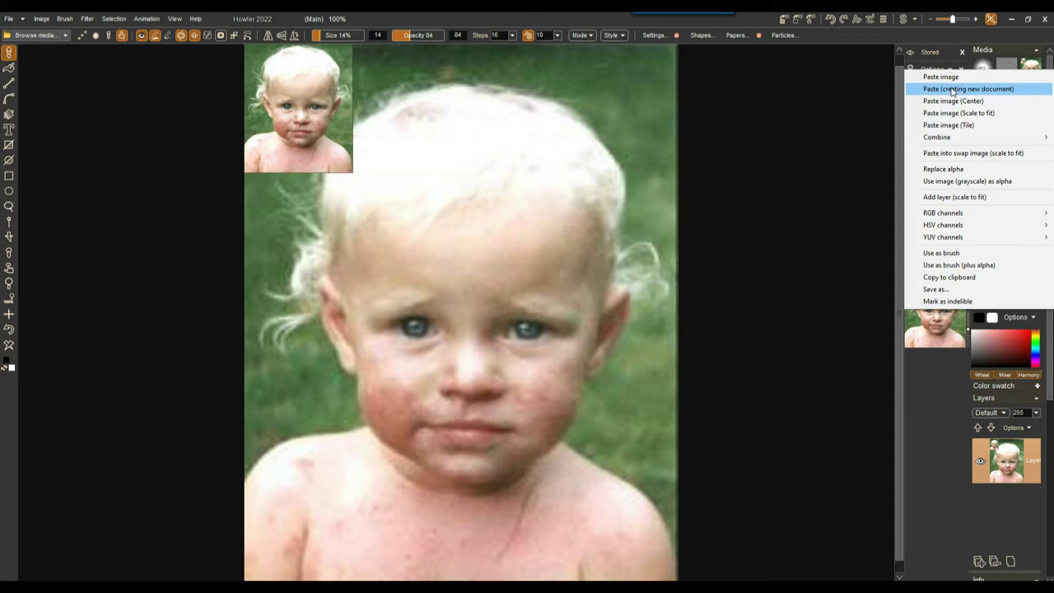
click(954, 89)
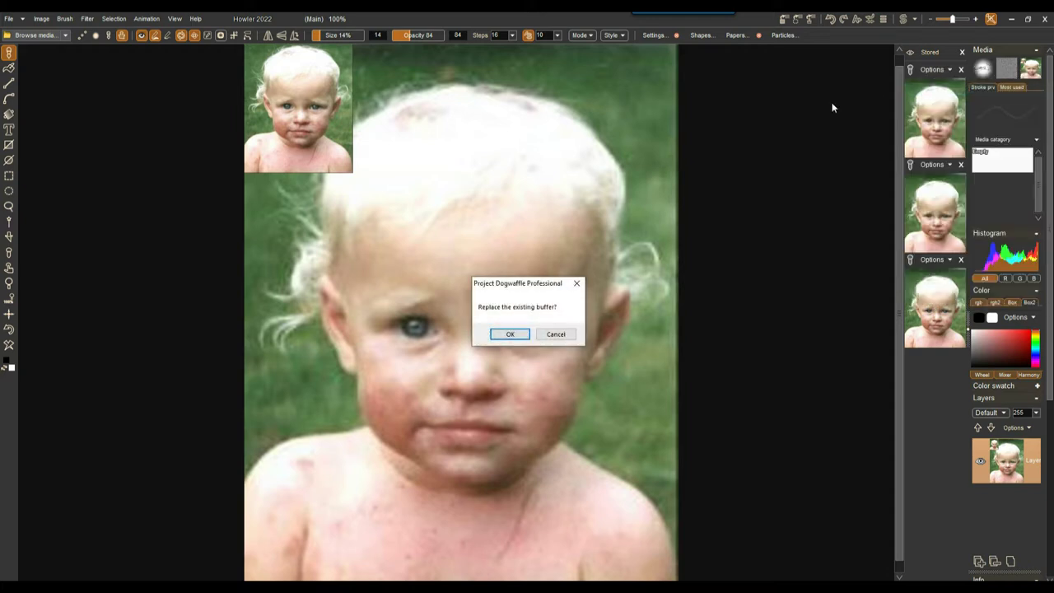
click(500, 331)
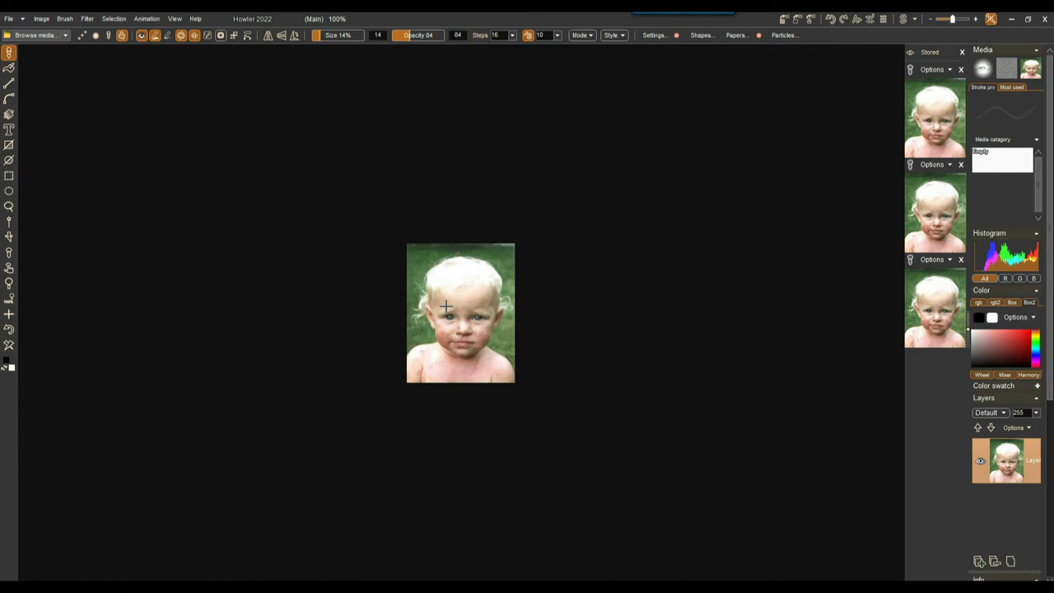
scroll(445, 306, up, 4)
scroll(445, 309, down, 3)
scroll(441, 320, up, 1)
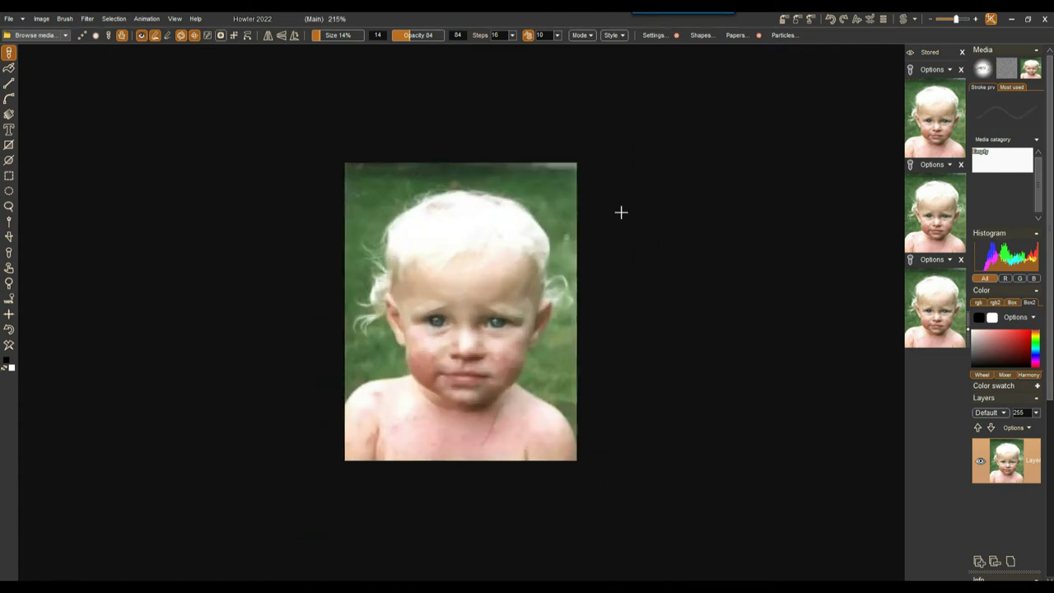
Step: Paste the second stored image onto the canvas, and create a new document from the third stored image, replacing the existing buffer
click(955, 215)
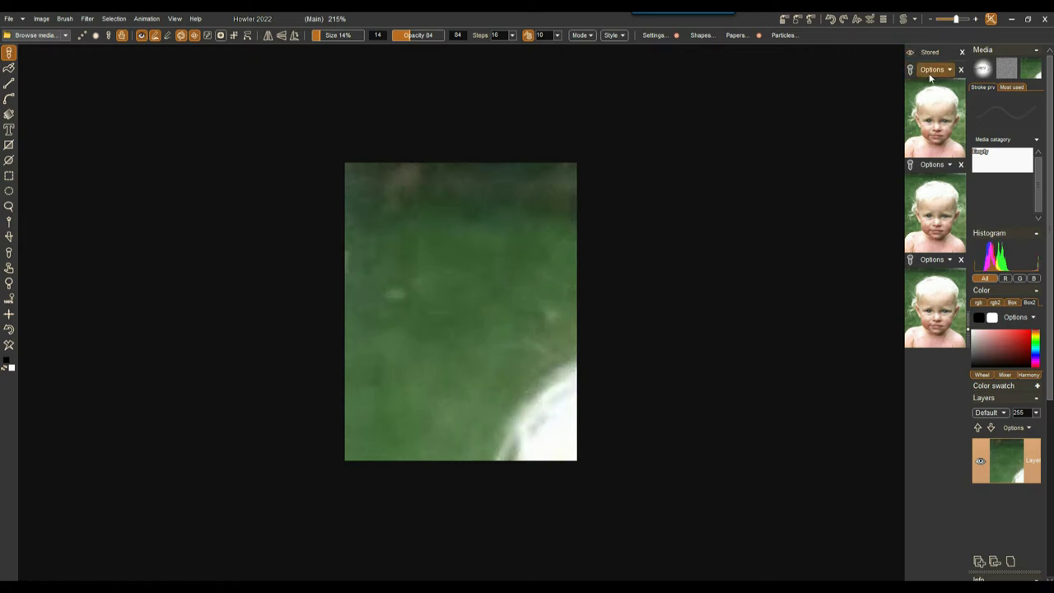
click(937, 262)
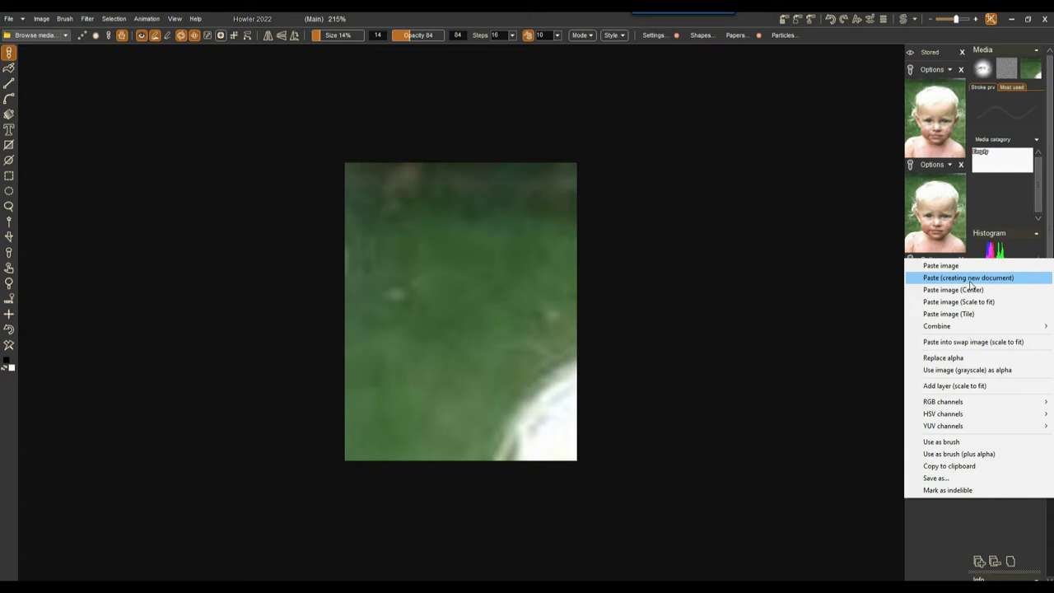
click(968, 277)
click(510, 334)
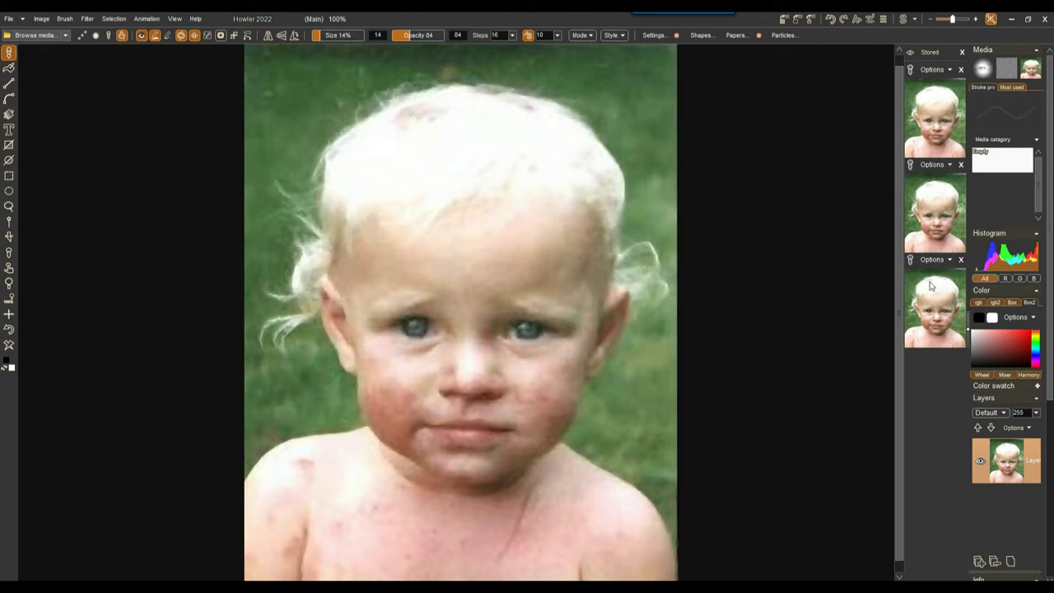
Step: Paste the first stored image onto the canvas and cover it with the third stored image
click(943, 137)
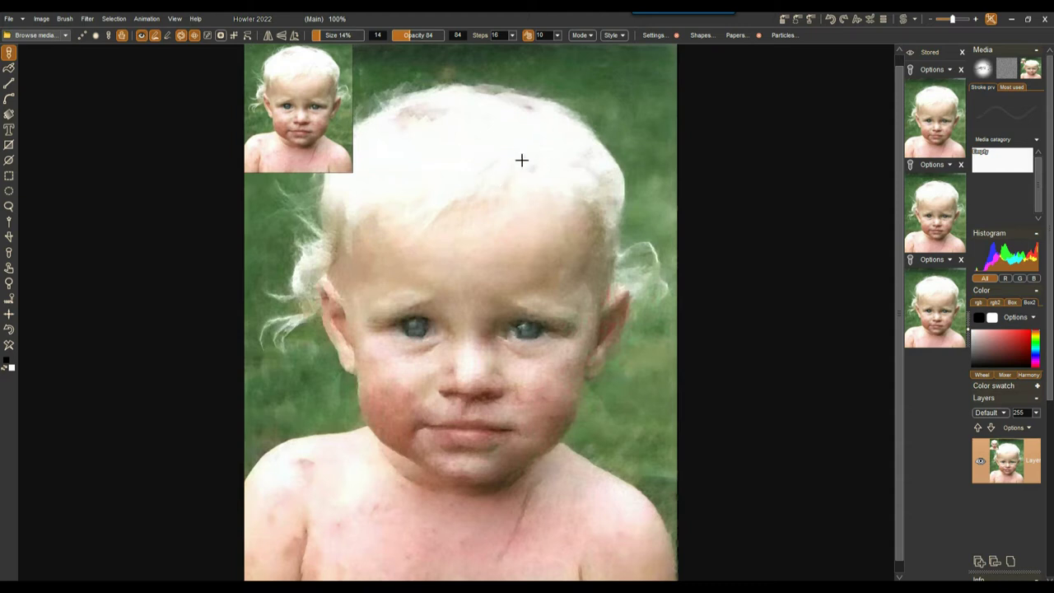
click(928, 297)
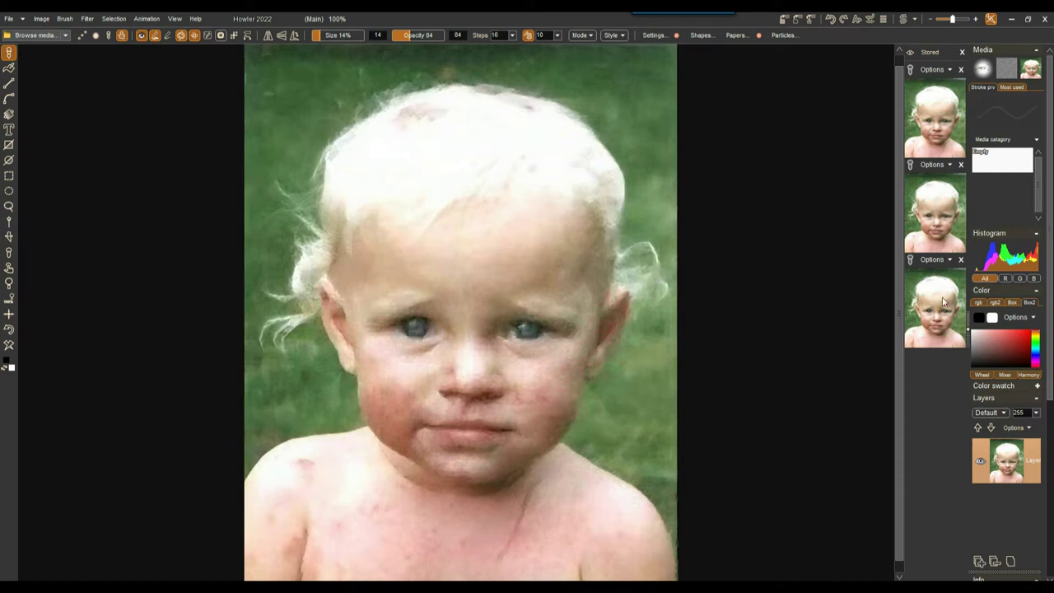
scroll(527, 148, down, 2)
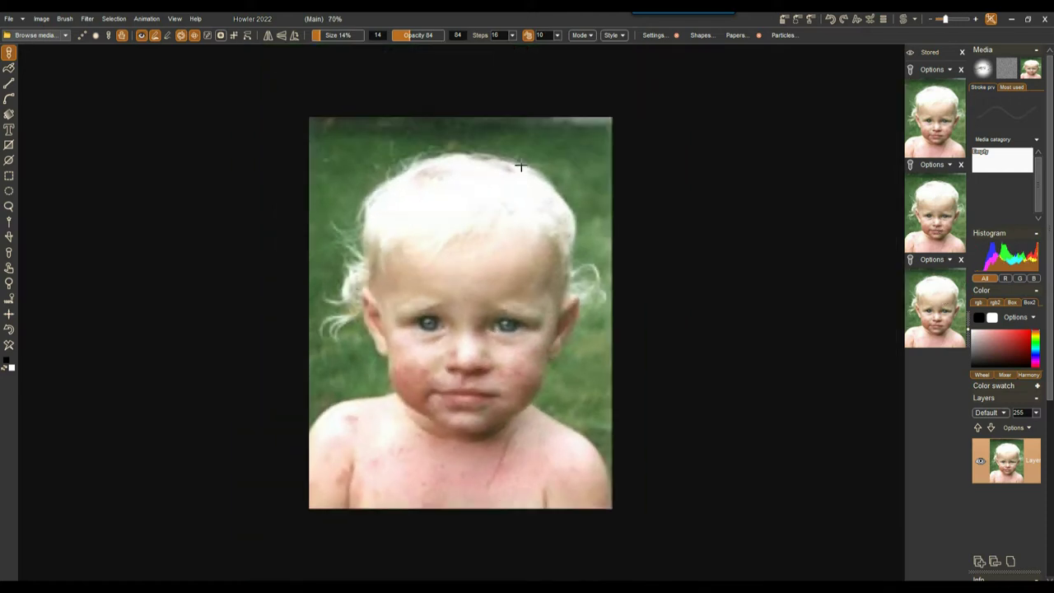
scroll(521, 166, up, 1)
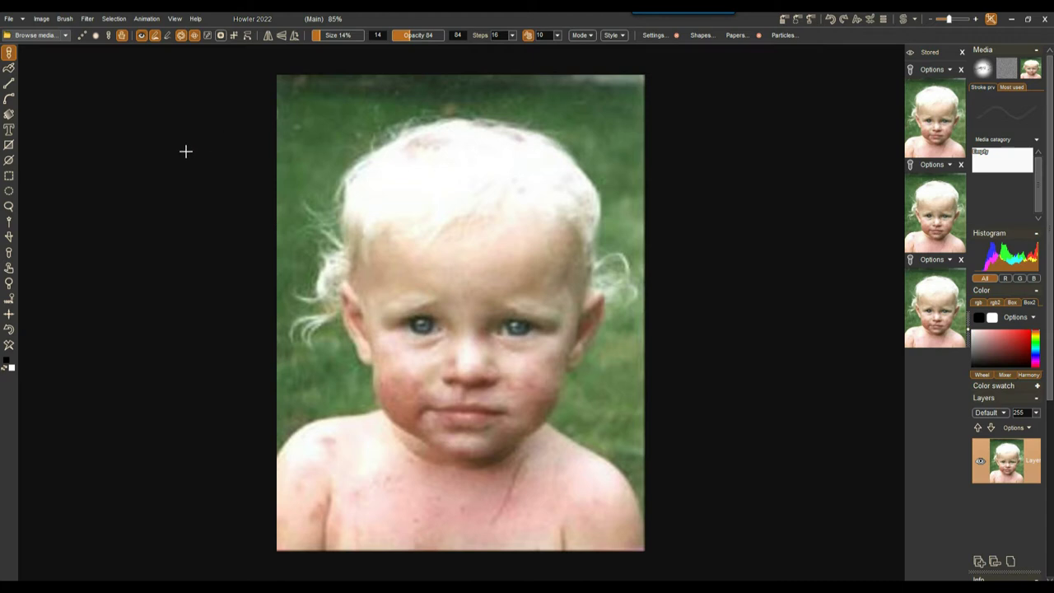
Step: Open the Bilateral noise removal filter and set its kernel size to 32 and smoothness to 6
click(87, 19)
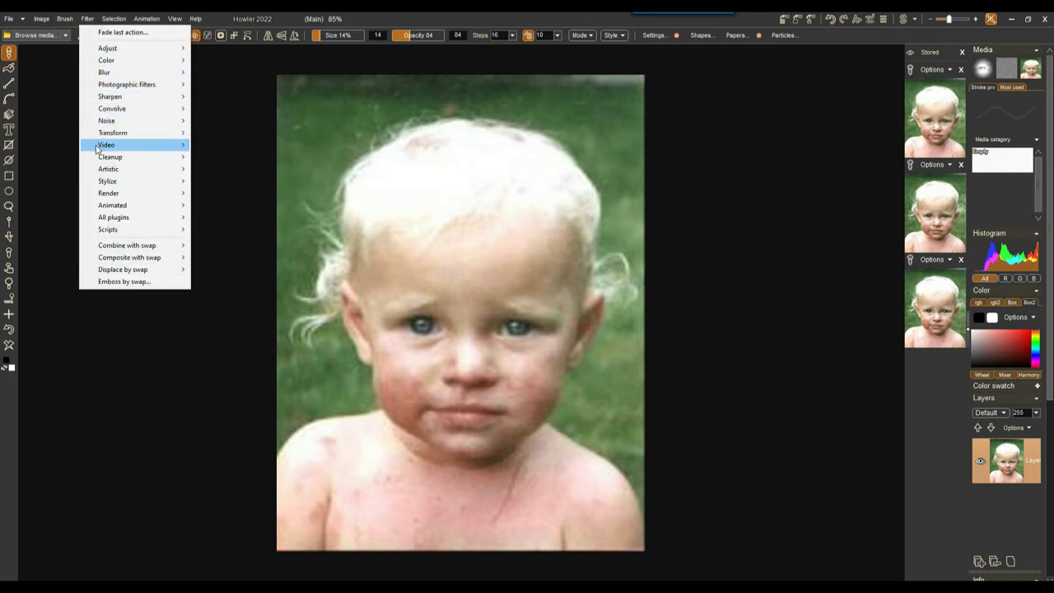
mouse_move(103, 50)
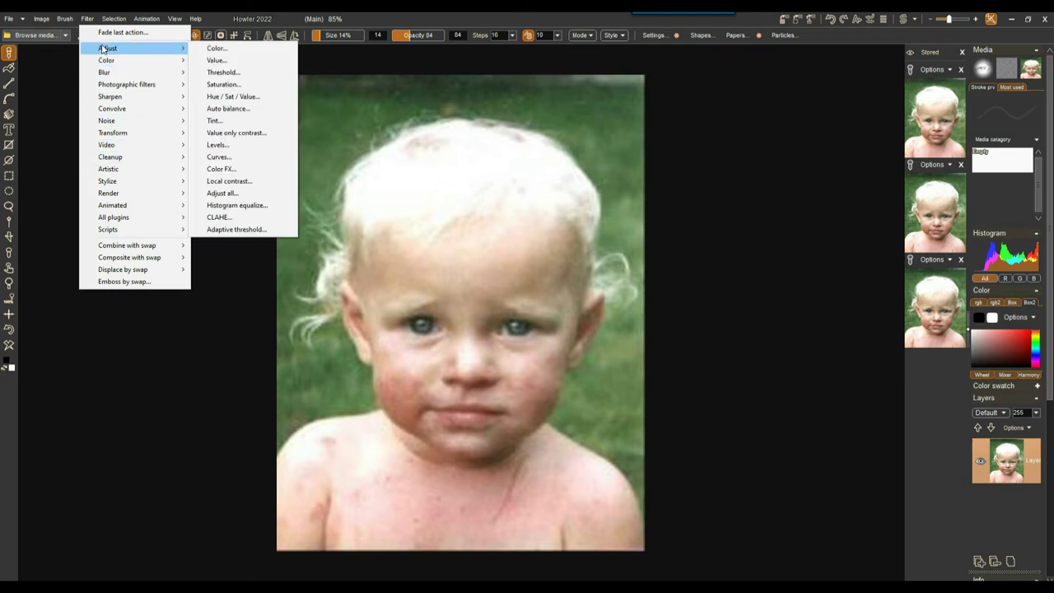
mouse_move(125, 116)
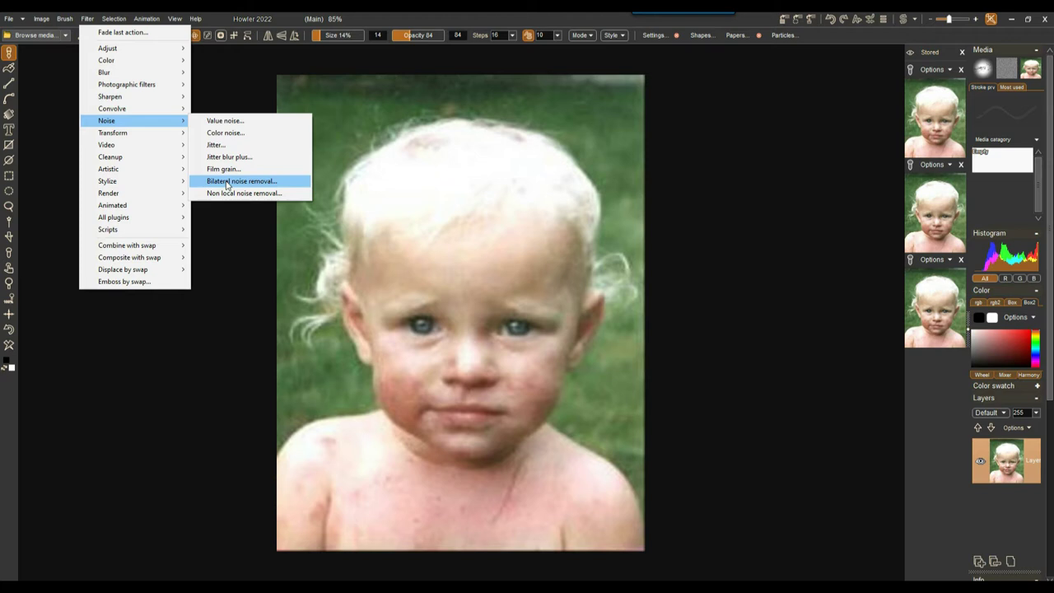
click(227, 183)
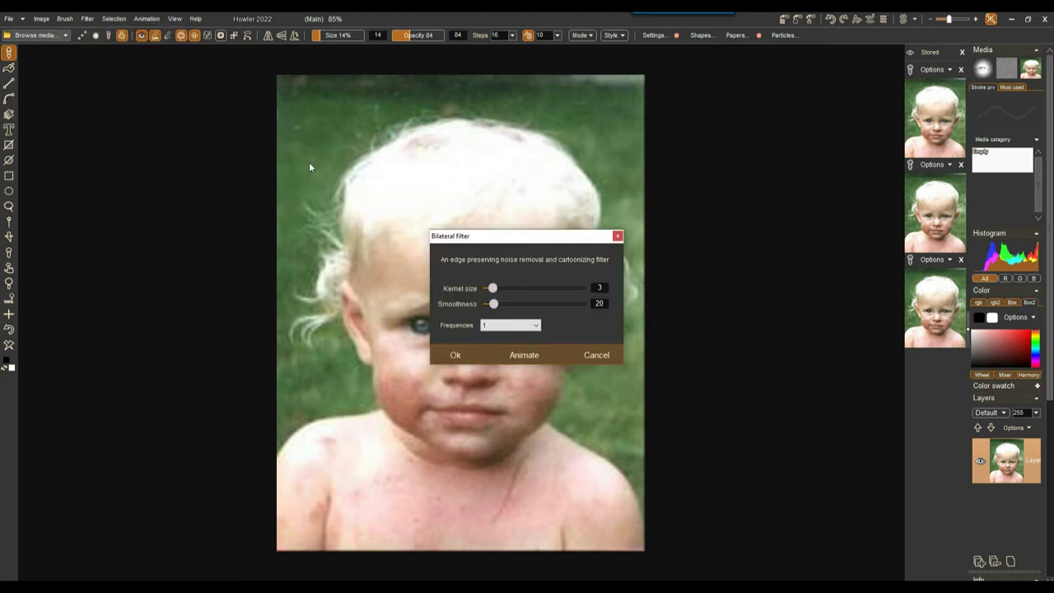
drag(511, 241, 147, 99)
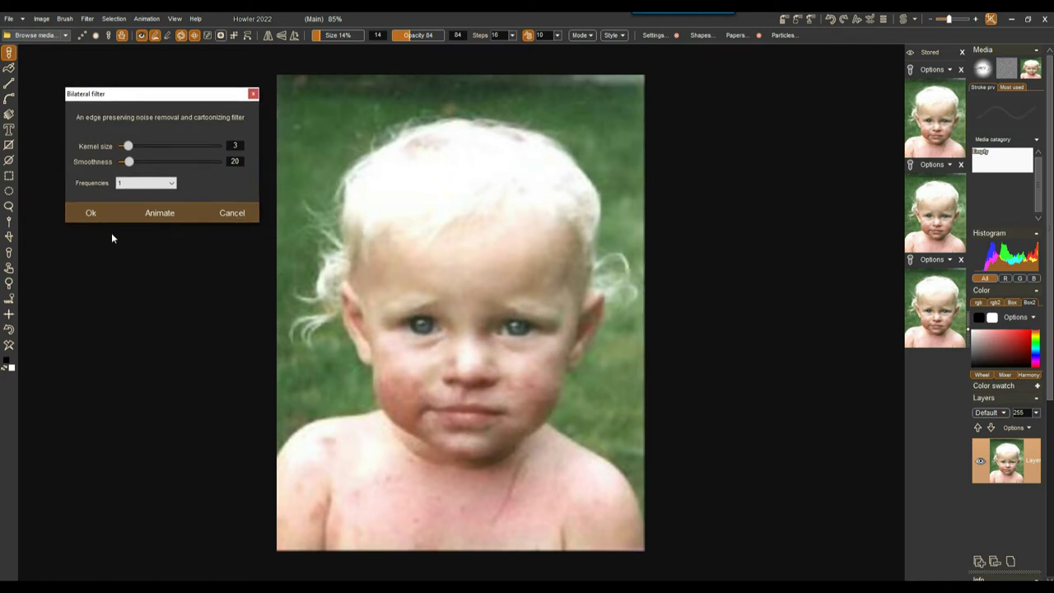
drag(129, 151, 152, 147)
drag(185, 154, 2, 144)
drag(122, 146, 245, 145)
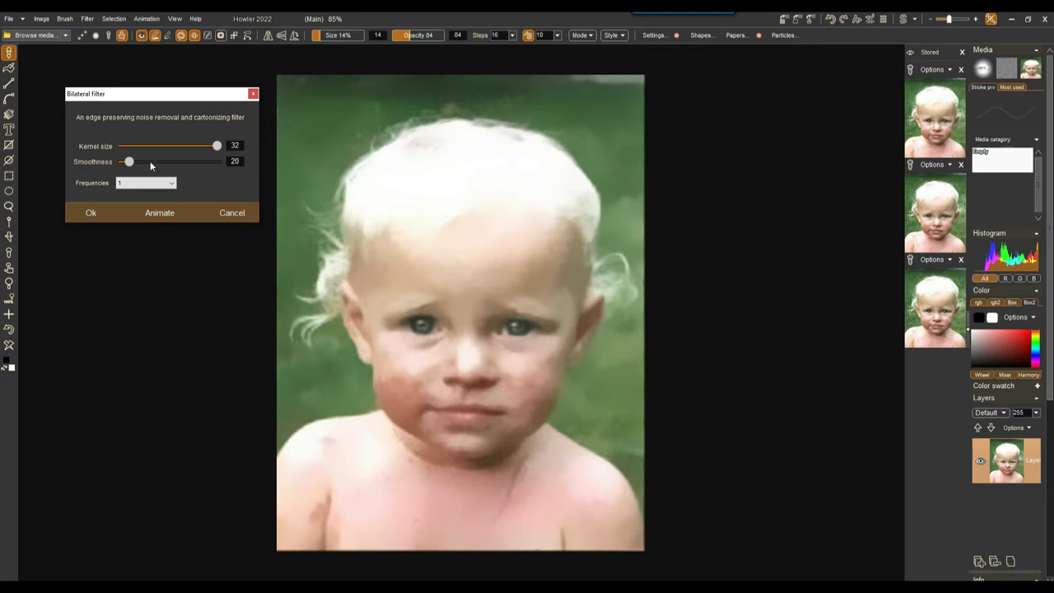
mouse_move(131, 162)
mouse_down()
mouse_move(244, 161)
mouse_move(123, 162)
mouse_up()
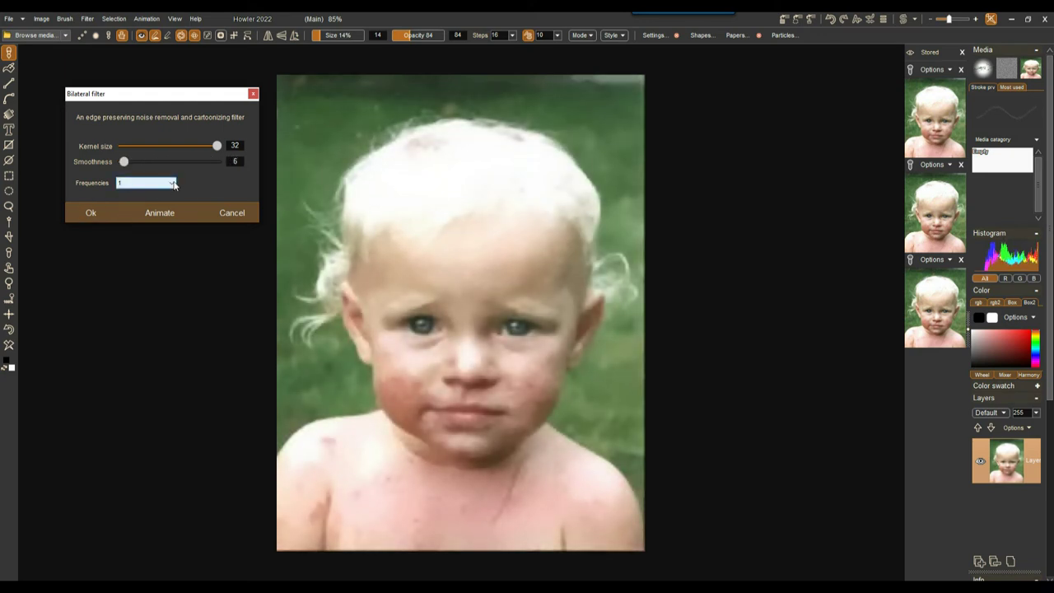
Step: Try the bilateral filter with 3 frequencies, smoothness 17 and kernel size 22
click(126, 186)
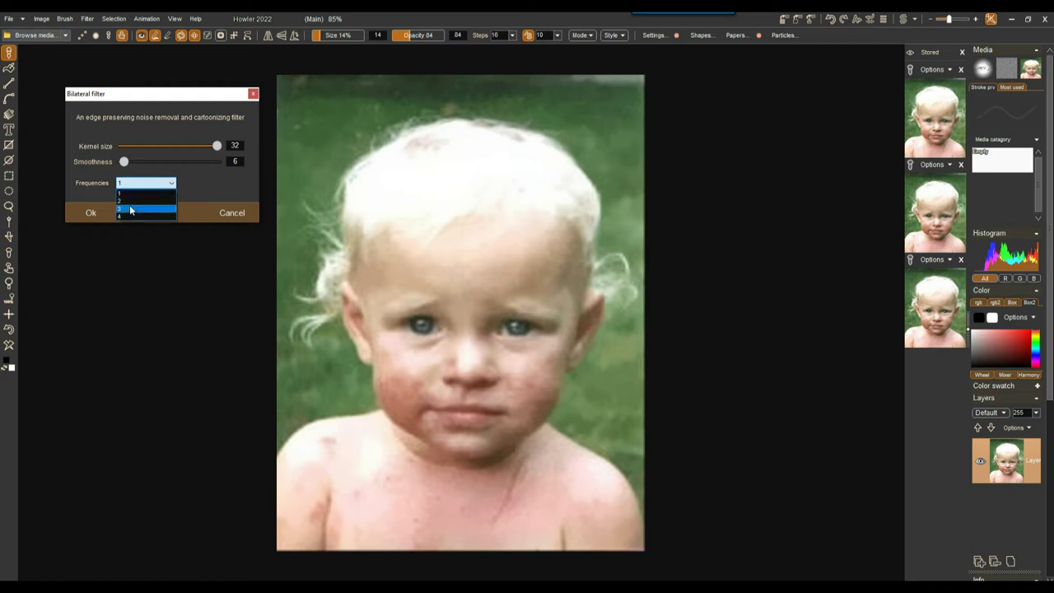
click(130, 201)
click(132, 183)
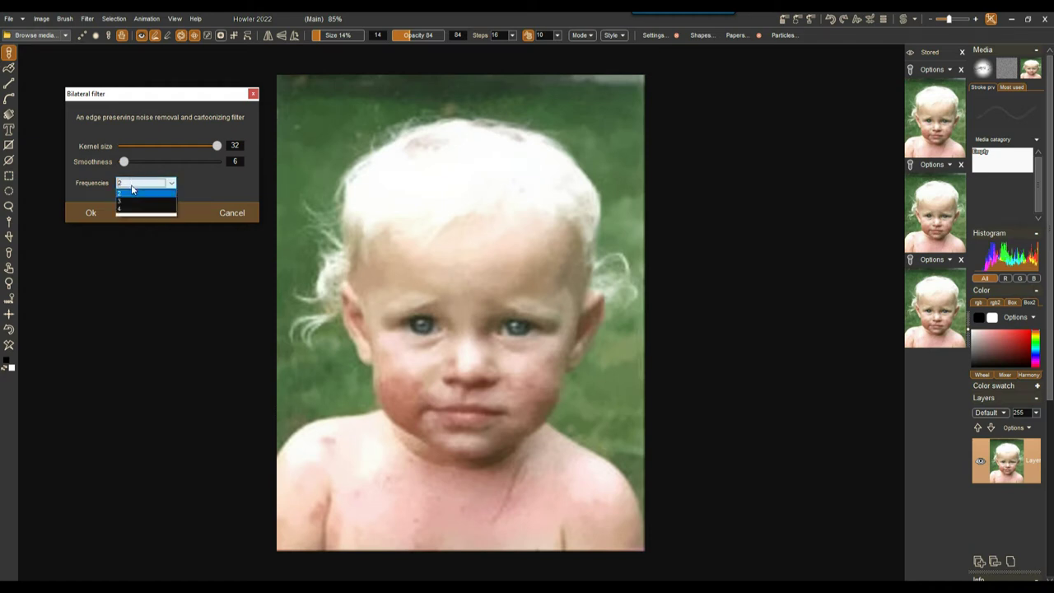
click(129, 209)
drag(126, 165, 128, 163)
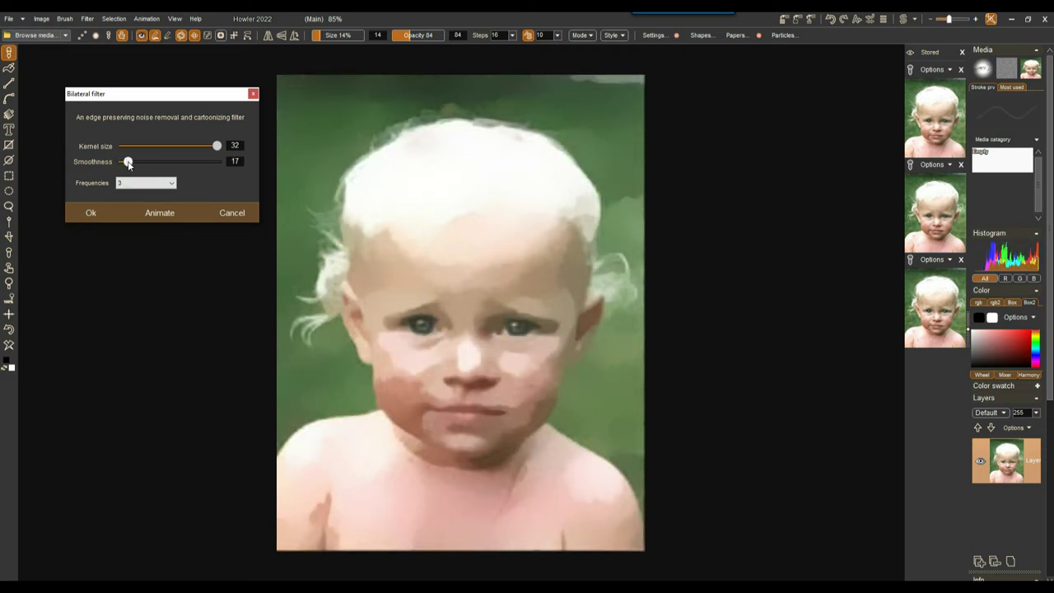
drag(216, 146, 187, 146)
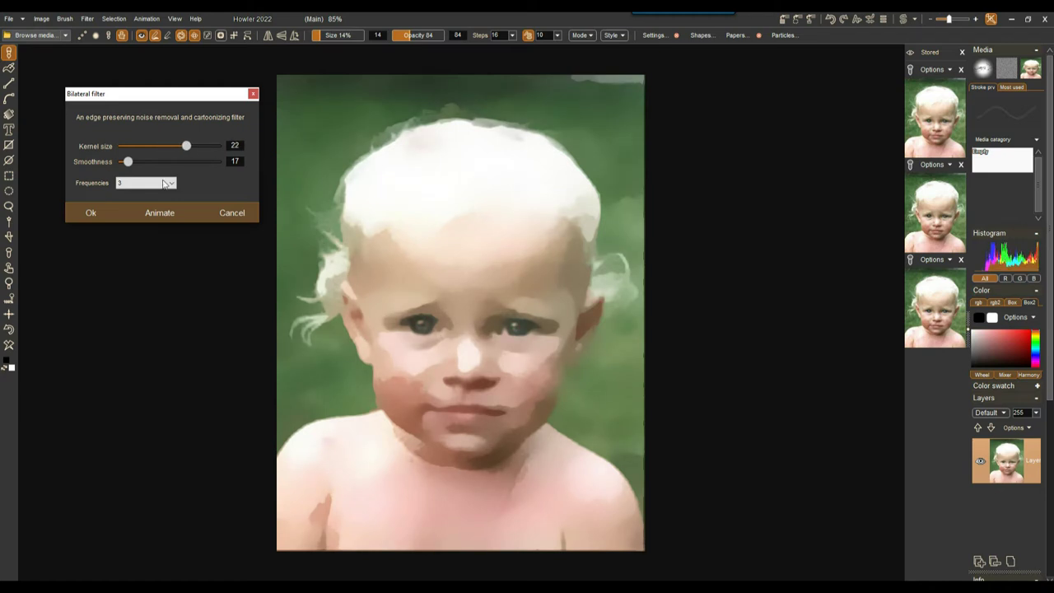
Step: Set the bilateral filter to 4 frequencies, adjust kernel size to about 13 and smoothness to about 19, and apply it to the portrait
click(123, 183)
click(124, 215)
drag(187, 148, 129, 163)
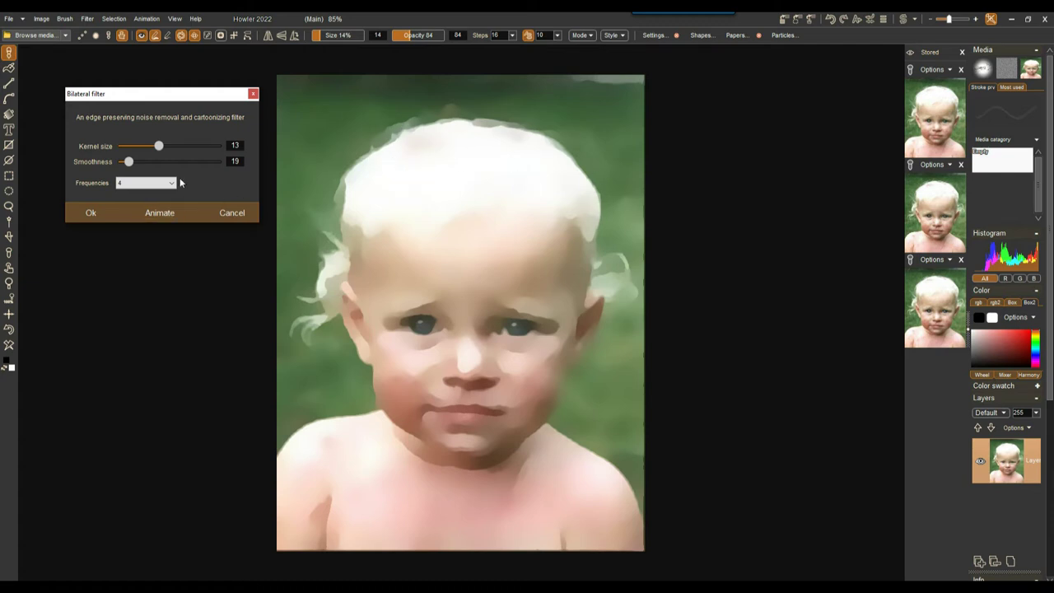
drag(156, 154, 142, 148)
drag(158, 148, 128, 163)
click(91, 214)
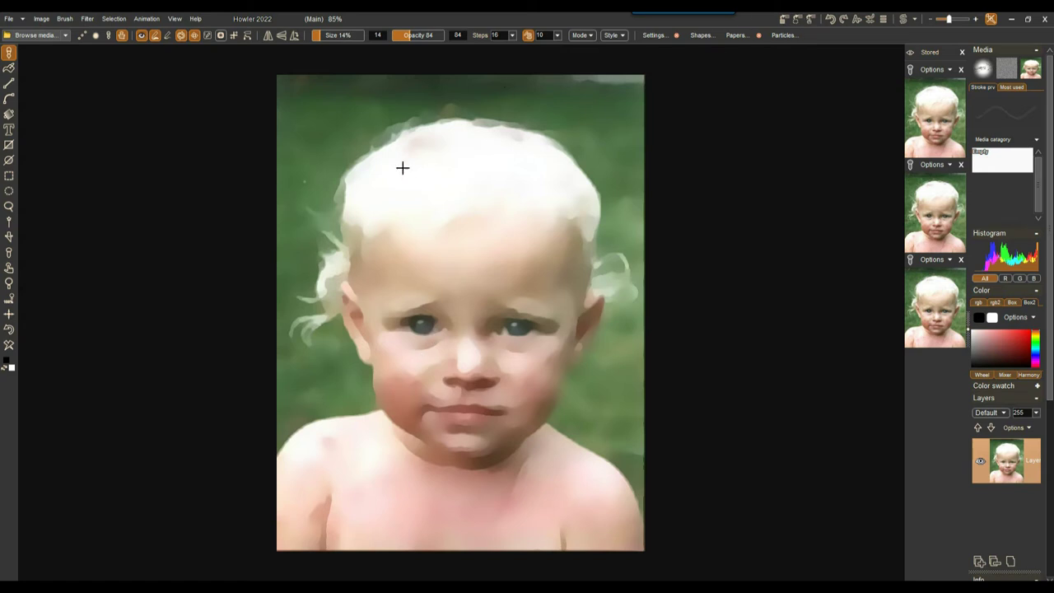
Step: Store the filtered portrait as a new stored image and compare it with the third stored image
click(784, 21)
click(942, 316)
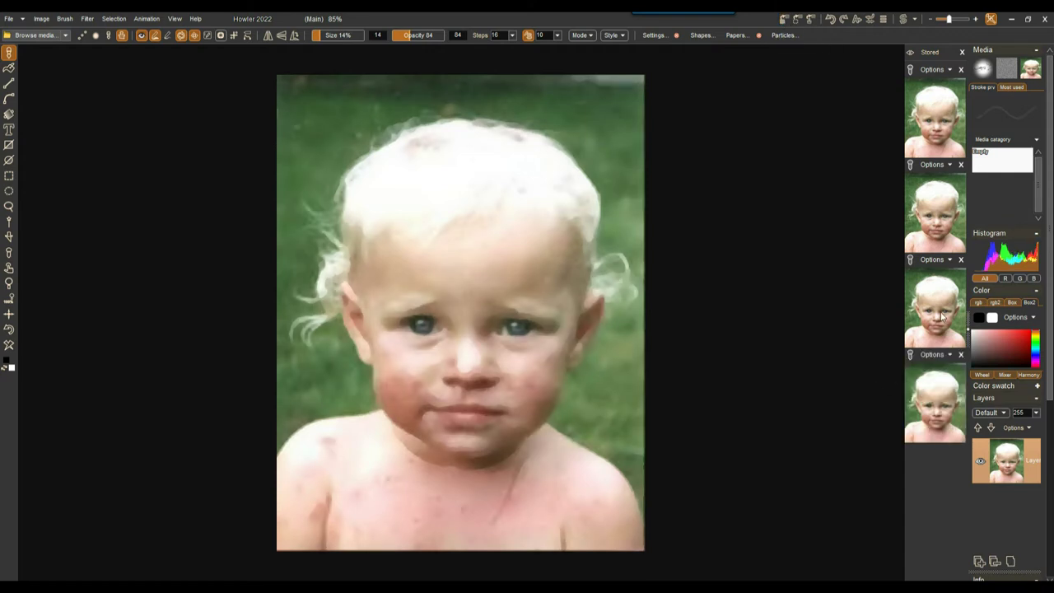
click(944, 397)
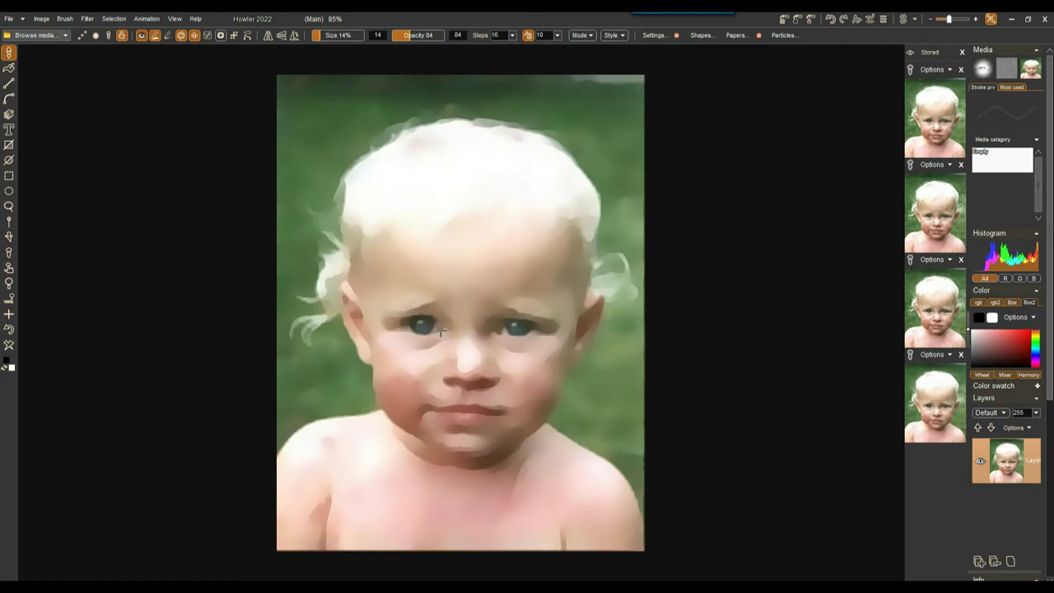
Step: Examine the eyes and face up close, comparing the filtered portrait with the second and third stored images
scroll(499, 323, up, 5)
scroll(527, 336, up, 1)
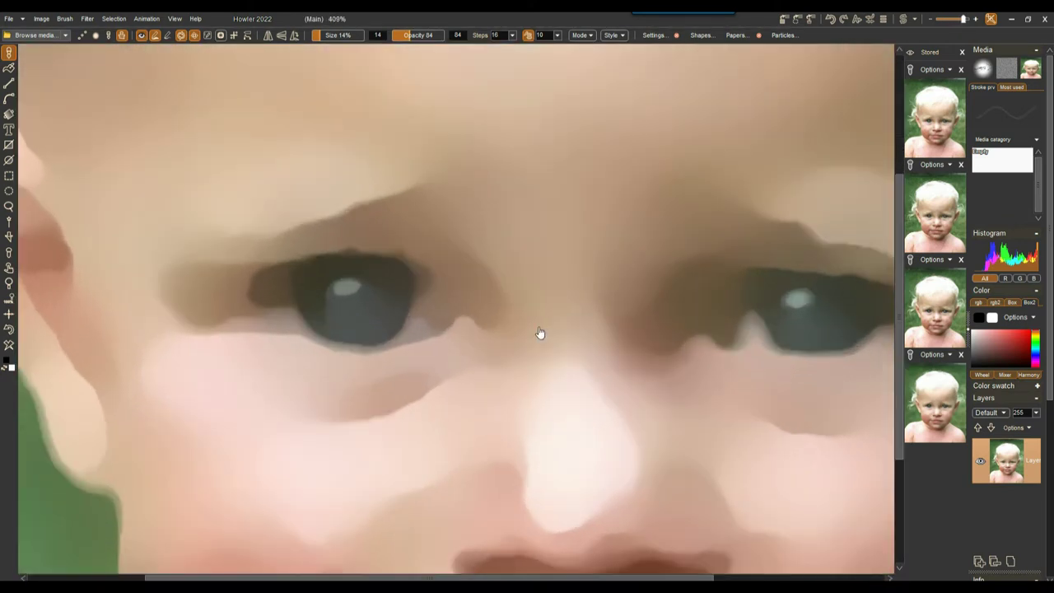
scroll(539, 335, down, 4)
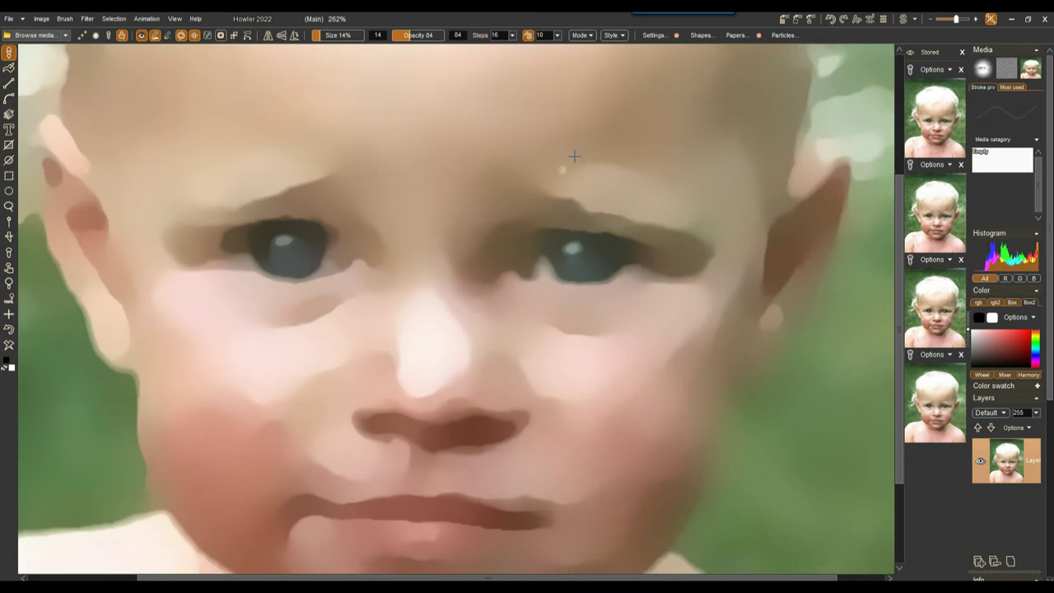
click(941, 307)
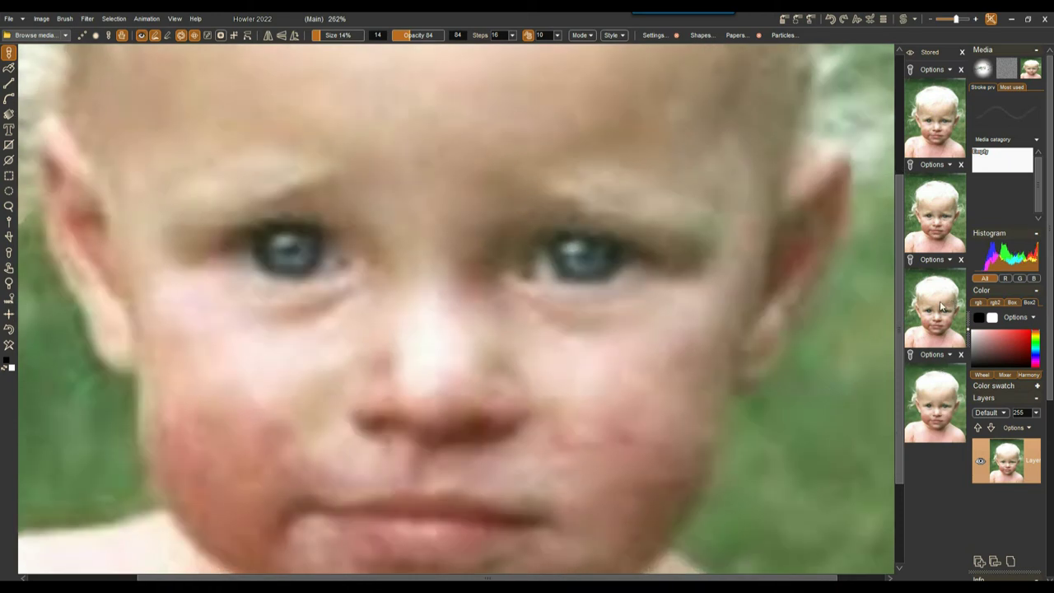
click(944, 206)
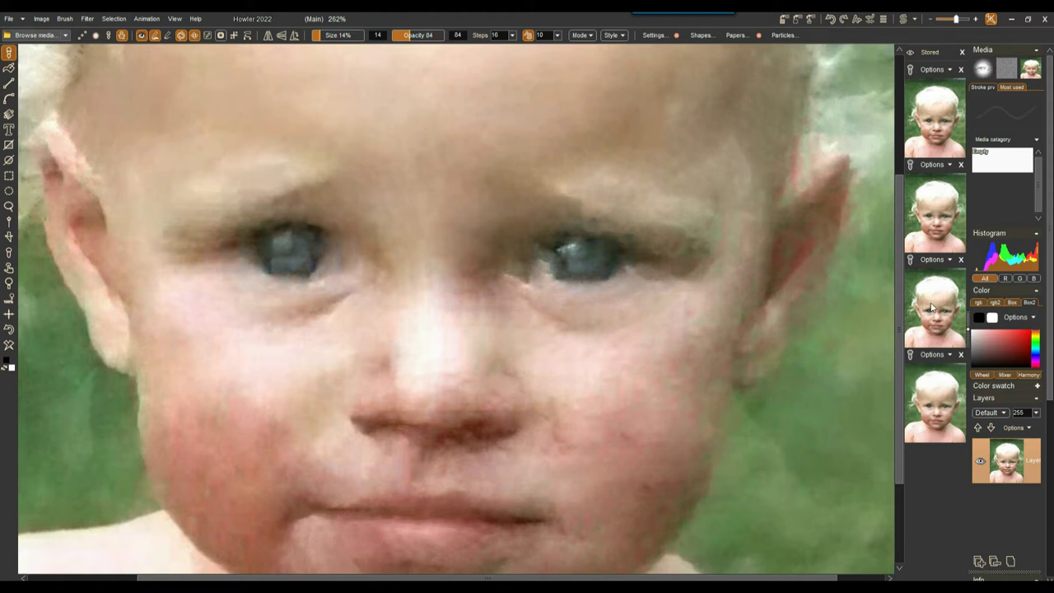
click(934, 307)
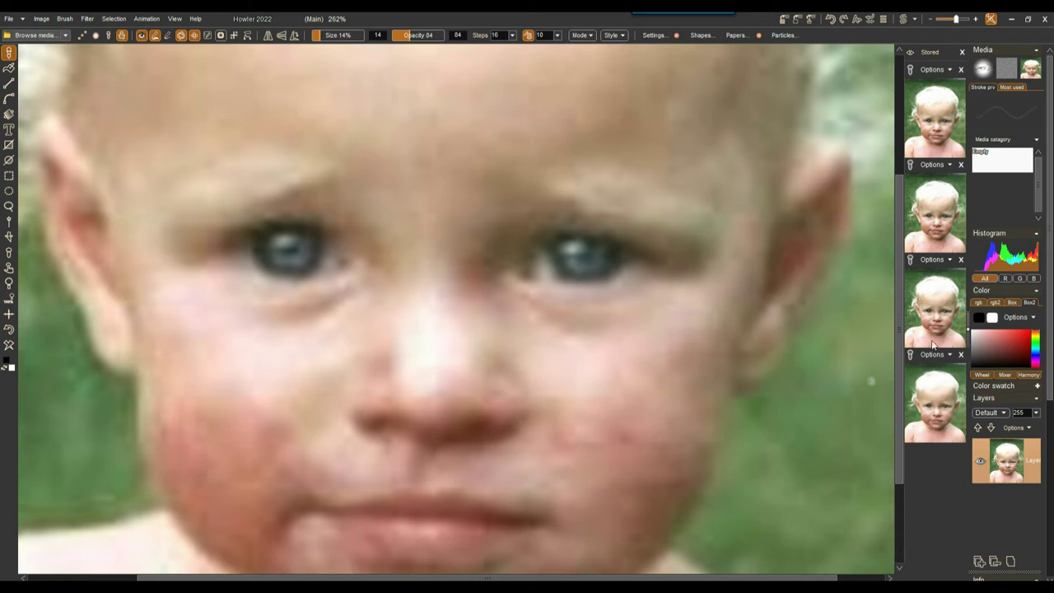
click(937, 392)
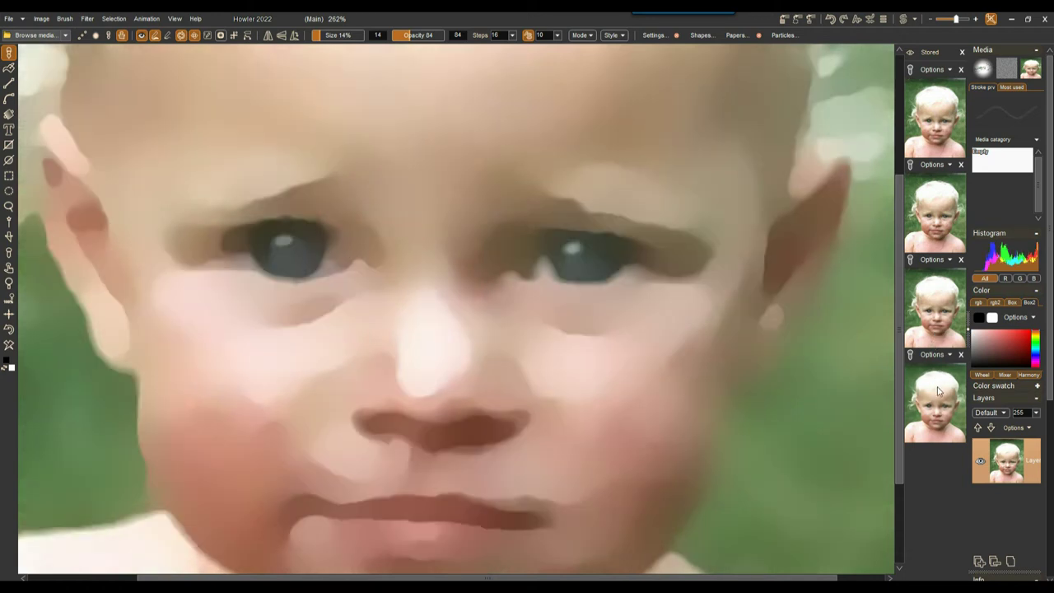
Step: Switch to the swap image and load the third stored image into it
click(906, 22)
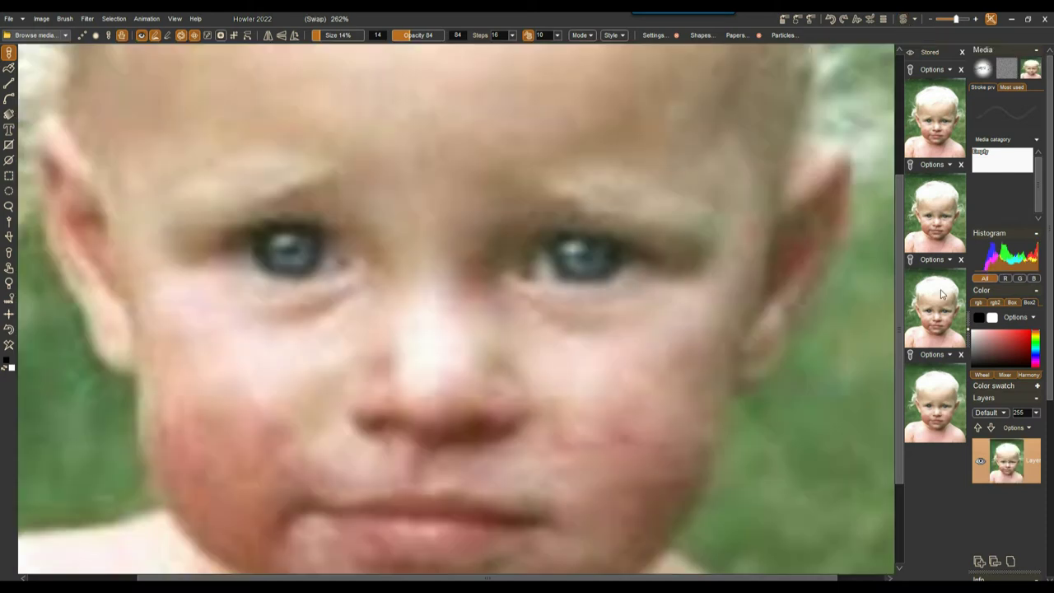
Step: Compare the filtered main image with the swap image by flipping repeatedly between the two
click(906, 20)
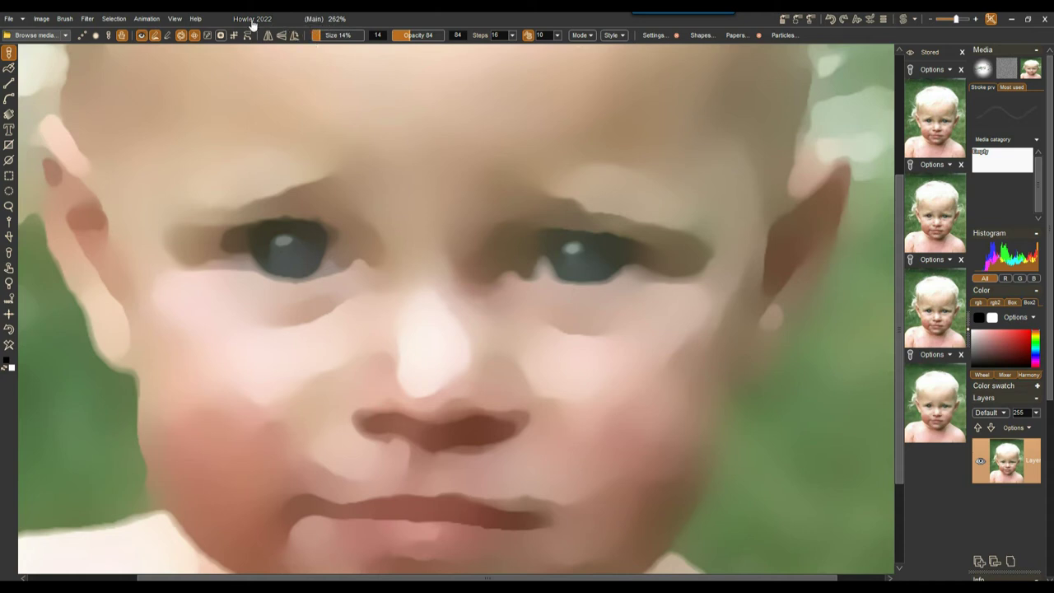
click(904, 18)
click(904, 18)
click(903, 19)
click(904, 18)
click(903, 18)
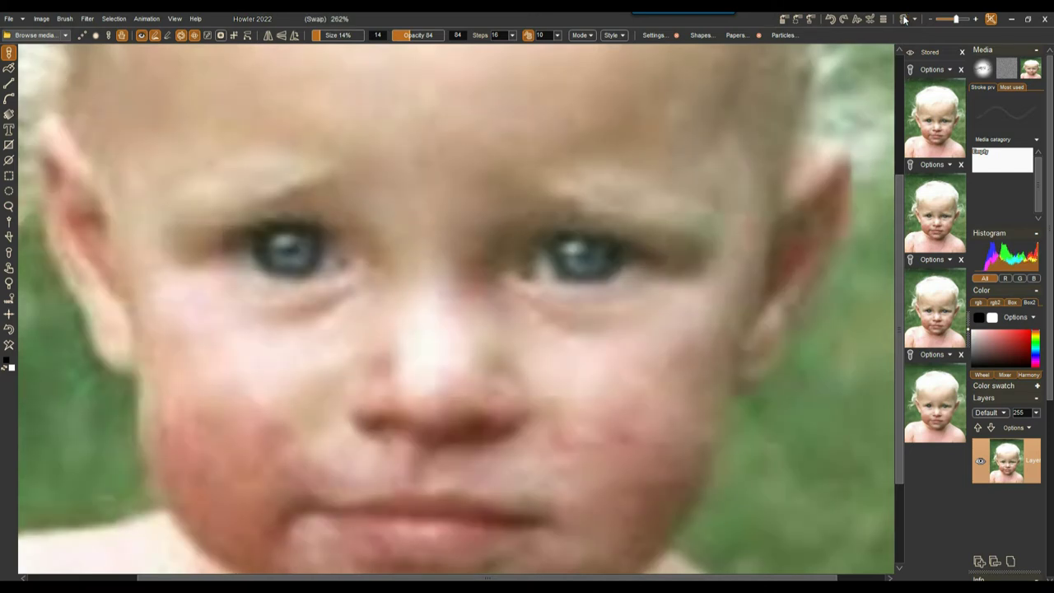
click(903, 18)
click(41, 18)
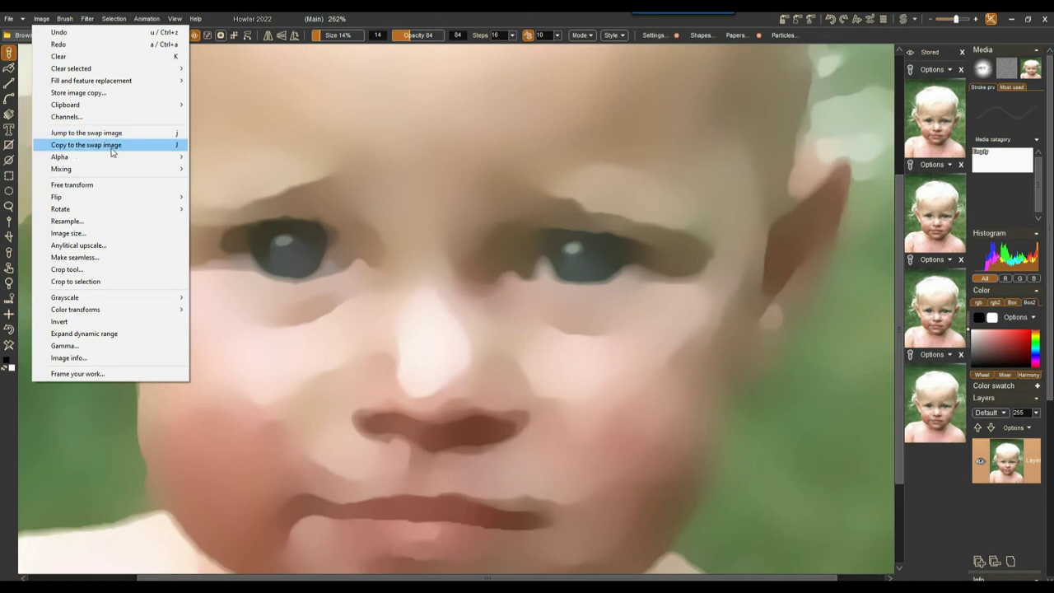
click(431, 11)
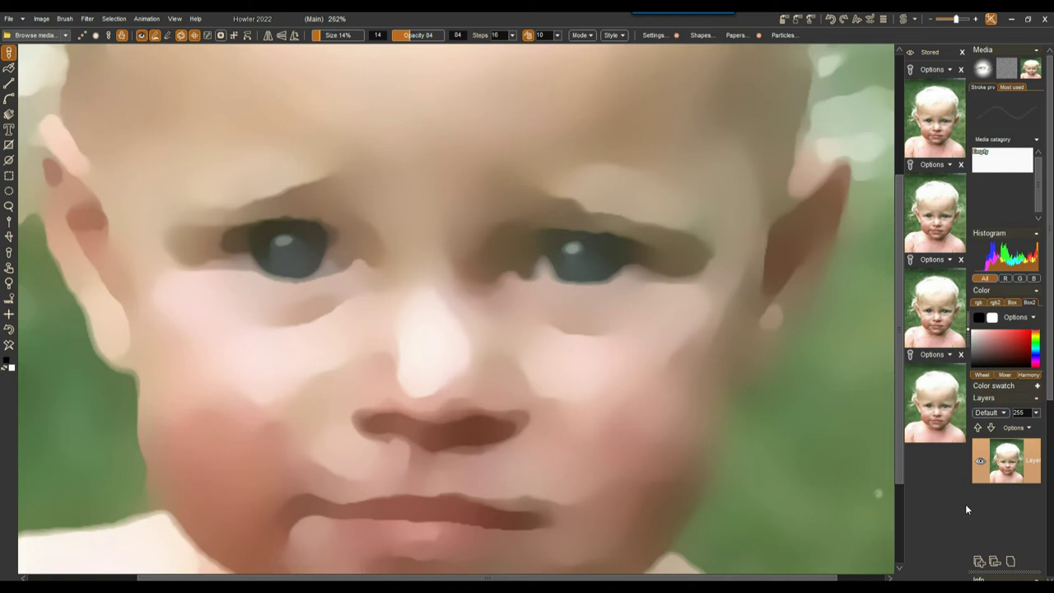
key(j)
key(j)
key(j)
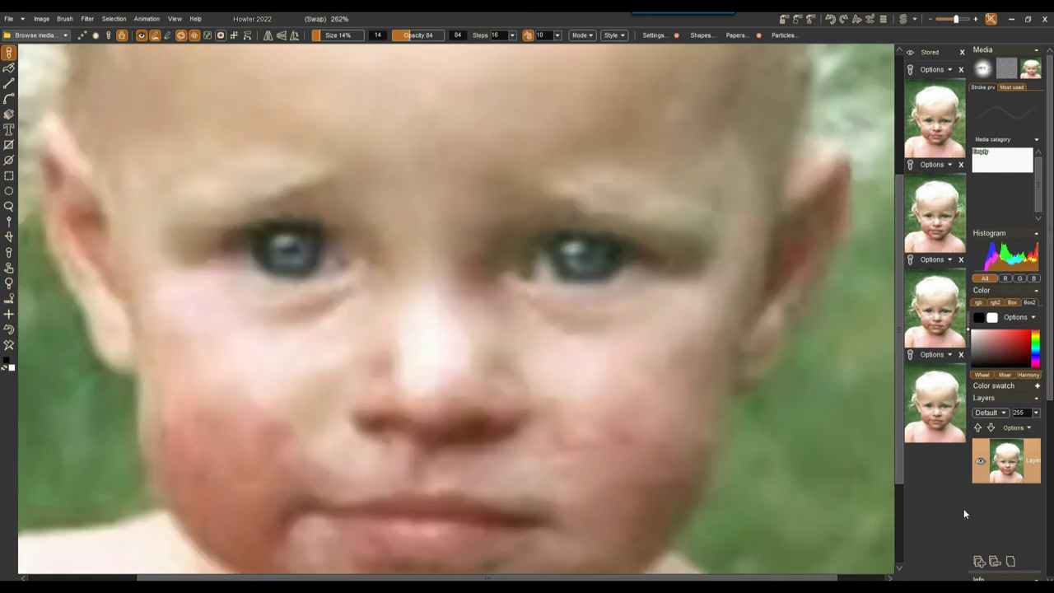
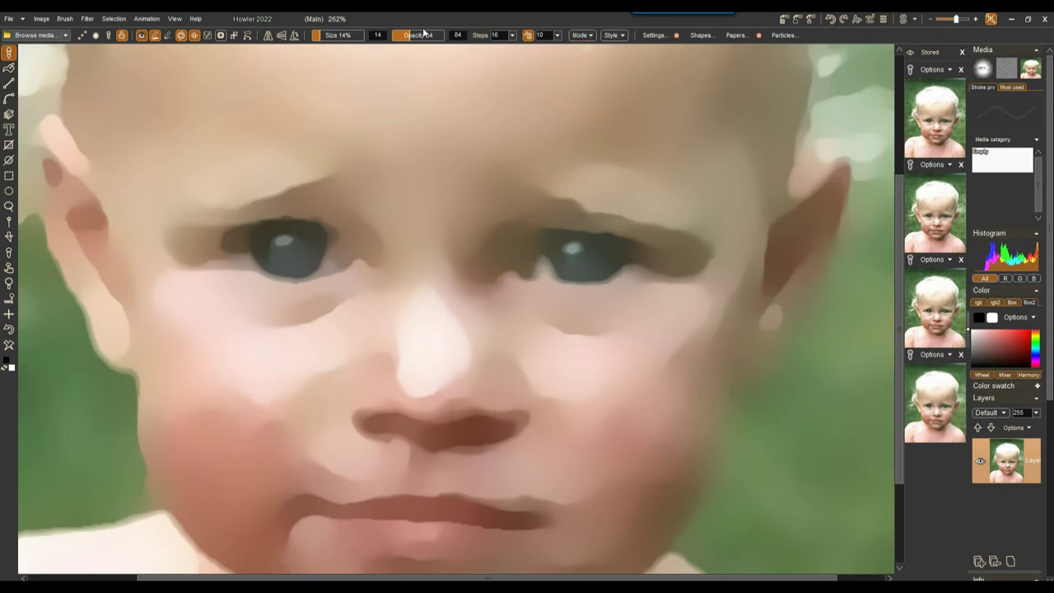
Step: Choose the Airbrush 50 preset, test it with a black stroke on the forehead, and undo the stroke
click(9, 50)
mouse_move(47, 60)
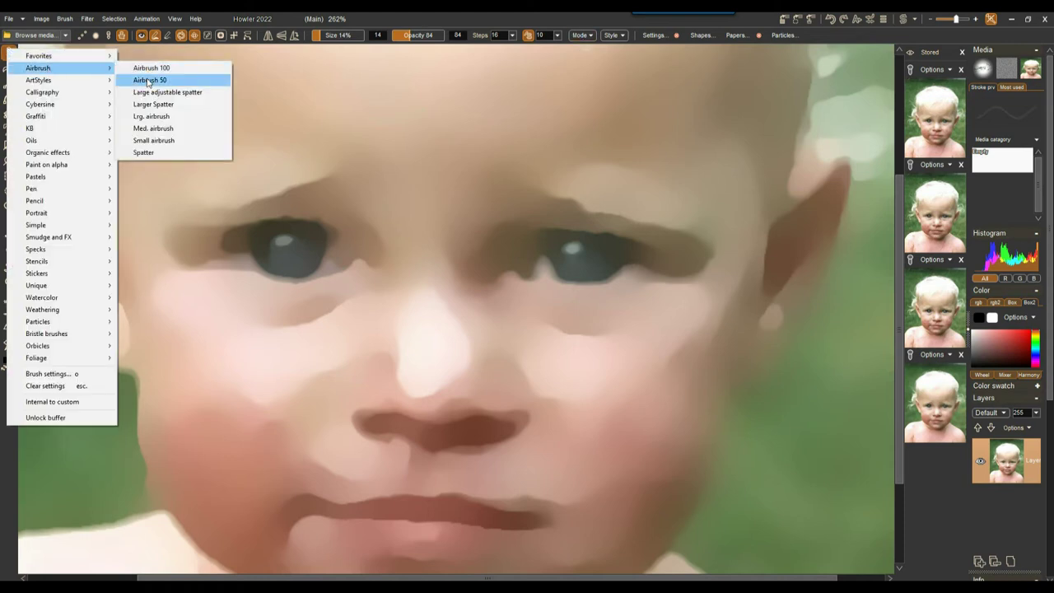
click(149, 79)
scroll(329, 35, up, 9)
mouse_move(436, 124)
mouse_down()
mouse_move(437, 151)
mouse_move(421, 168)
mouse_up()
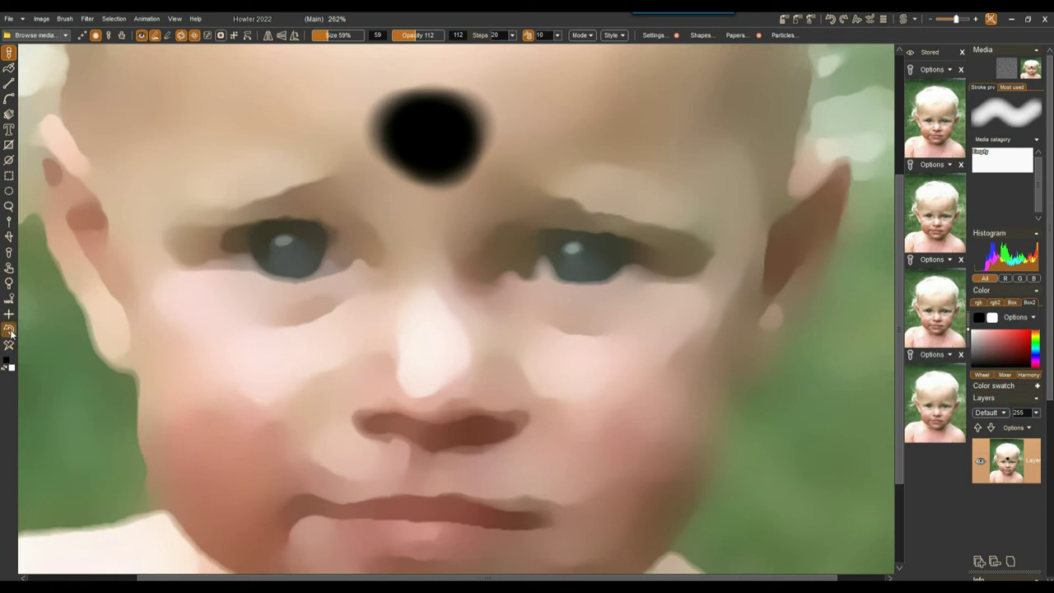
key(ctrl+z)
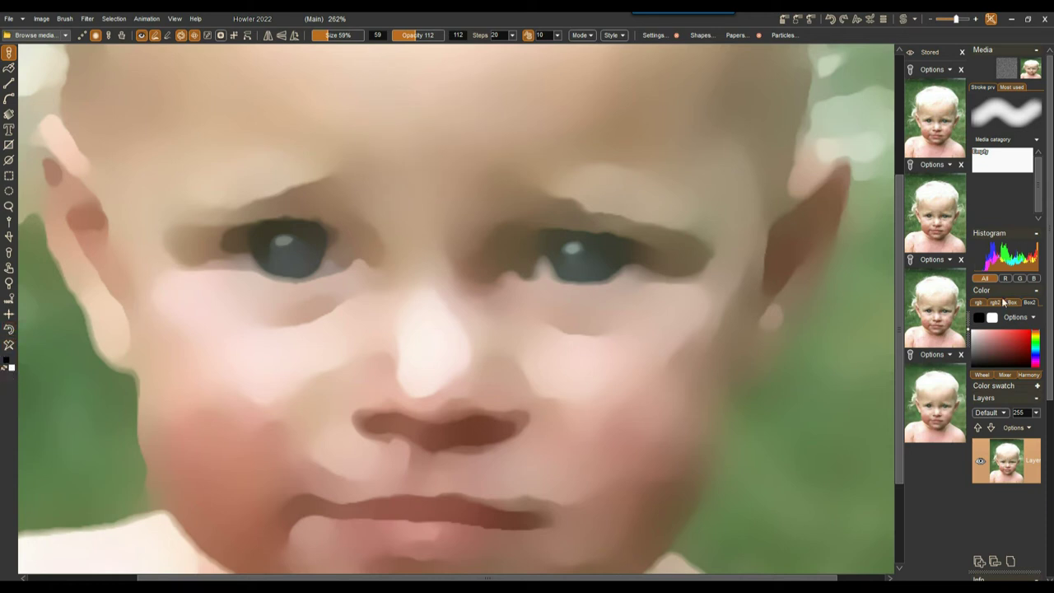
Step: Set the paint colour to a soft red, test it with dabs on the forehead, and undo the dabs
click(1017, 332)
drag(1018, 351, 1008, 330)
click(434, 115)
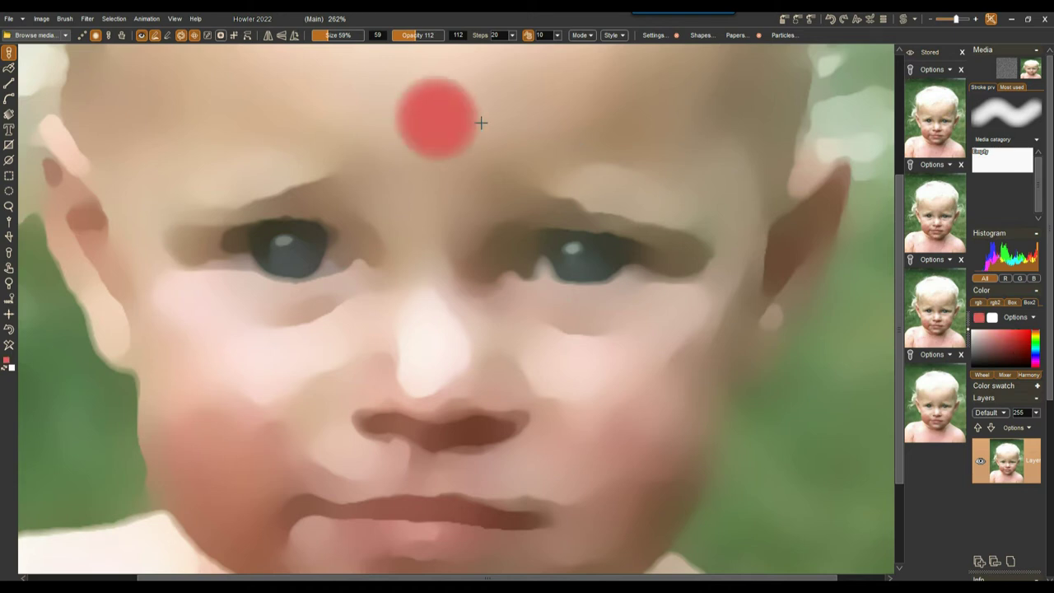
click(502, 118)
key(ctrl+z)
key(ctrl+z)
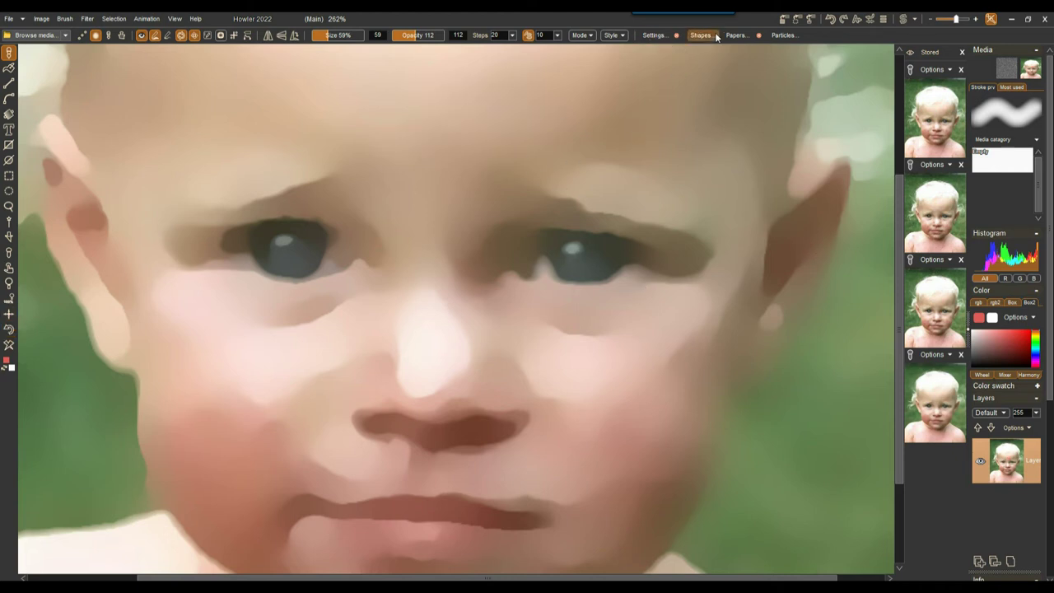
Step: Reduce the brush size to 29%, try a short red stroke on the forehead, and undo it
click(903, 19)
click(903, 20)
drag(325, 36, 319, 35)
drag(402, 133, 463, 121)
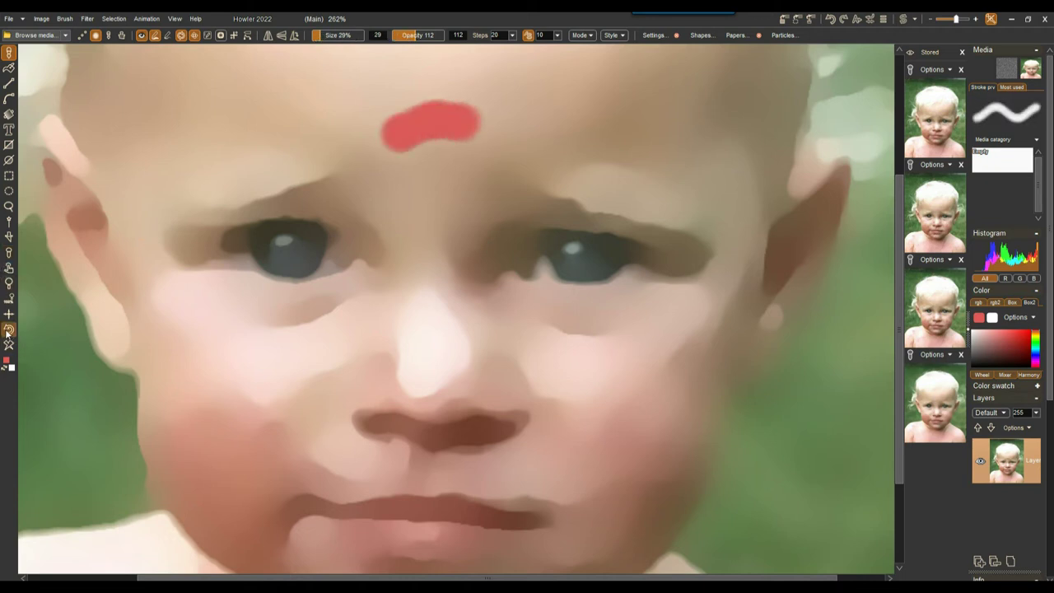
key(ctrl+z)
Step: Make a custom matte-style brush with a radius of 20, test it with a stroke on the forehead, and undo the stroke
click(589, 36)
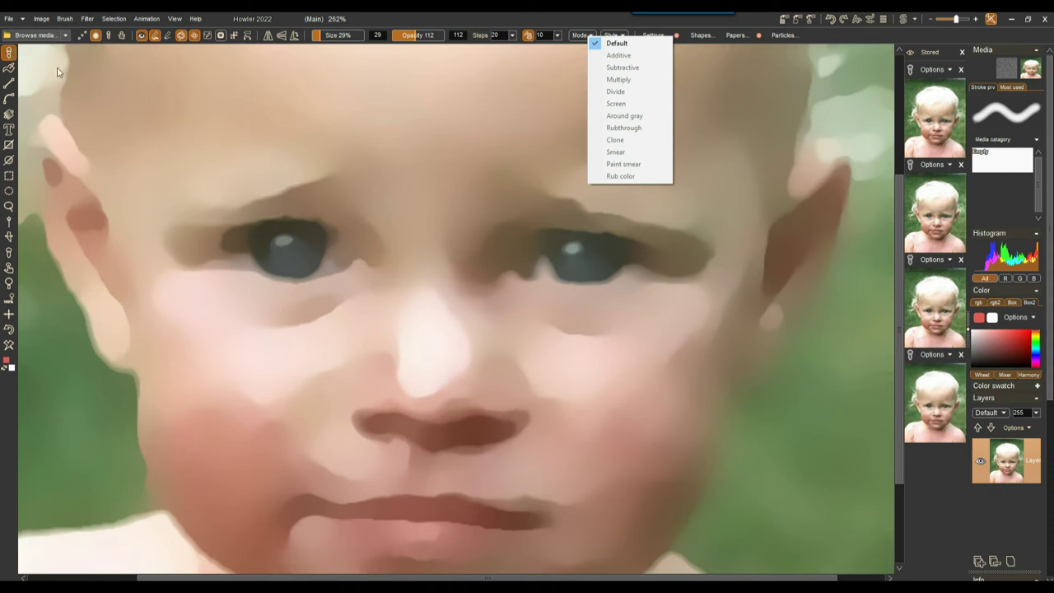
click(581, 35)
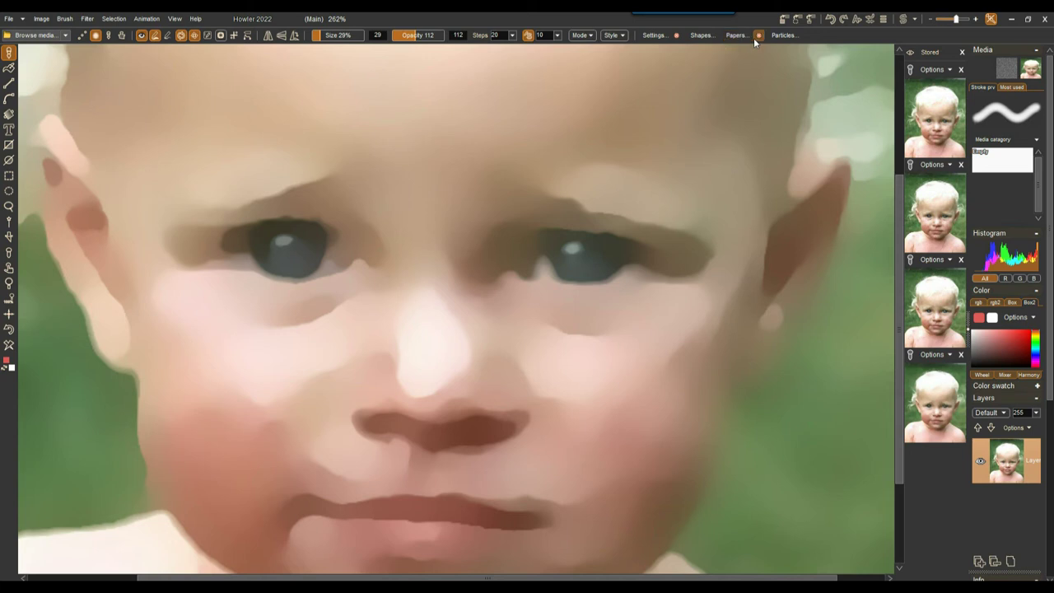
click(655, 37)
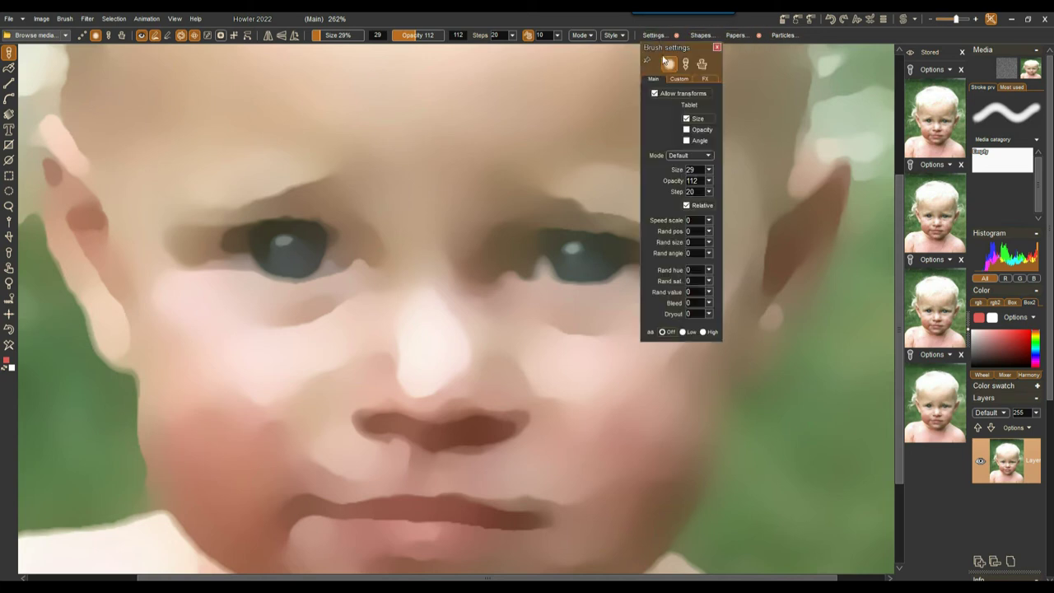
mouse_move(667, 46)
mouse_down()
mouse_move(807, 76)
mouse_move(794, 77)
mouse_up()
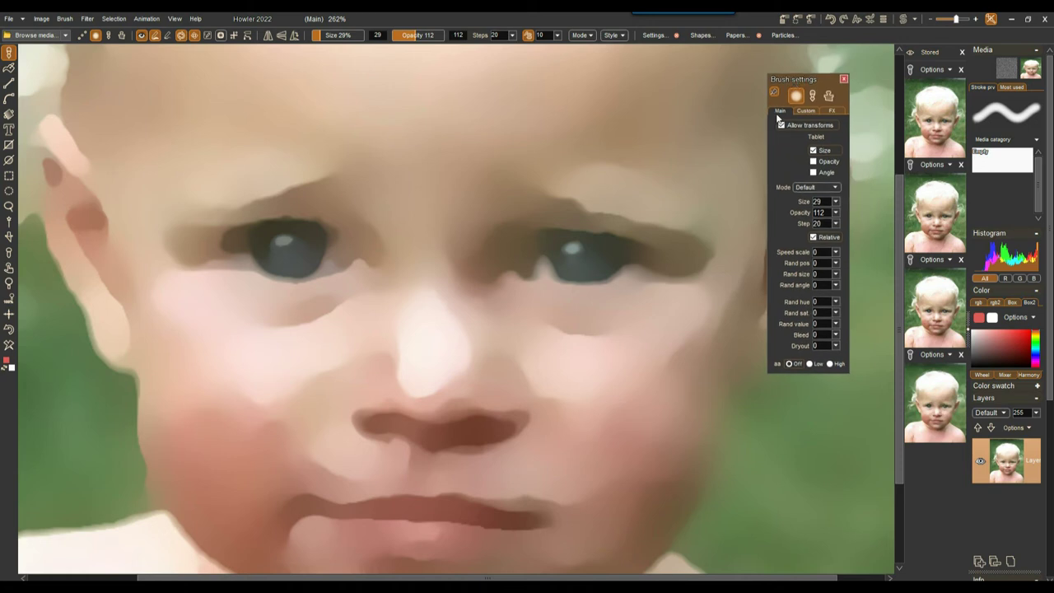
click(805, 110)
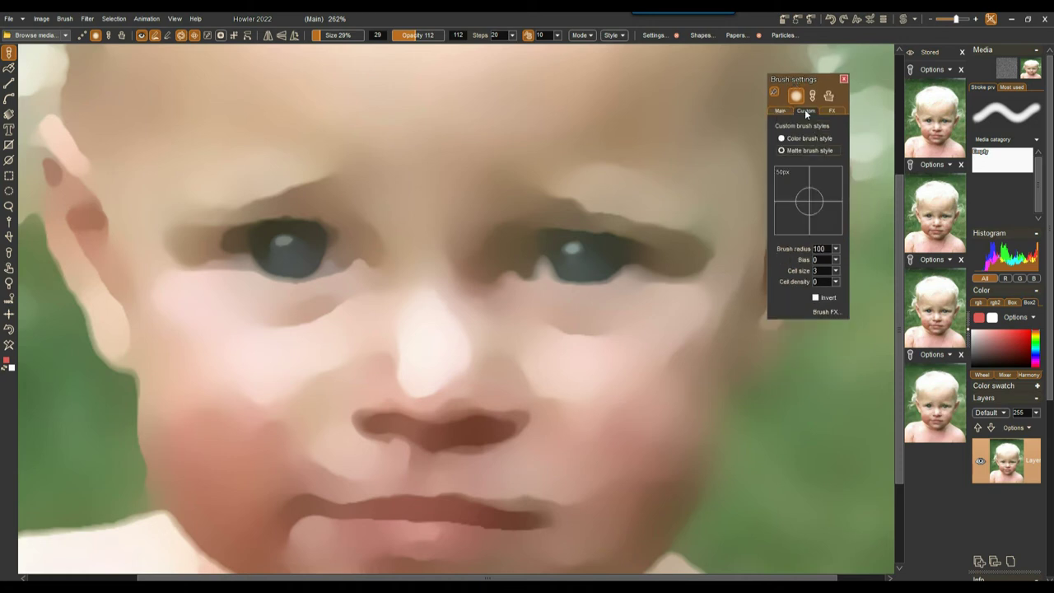
drag(818, 198, 825, 186)
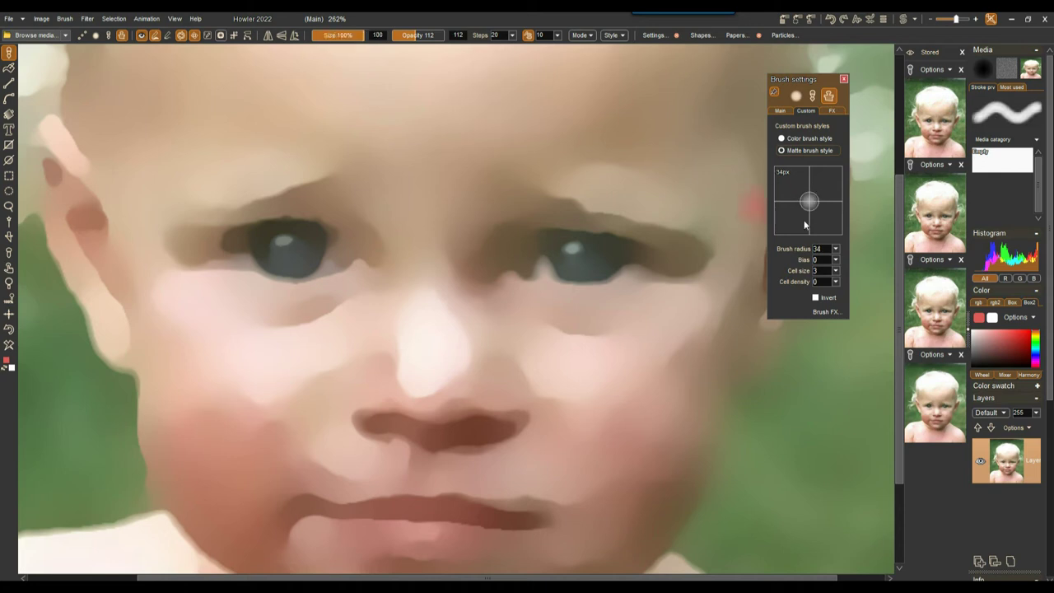
drag(814, 205, 814, 198)
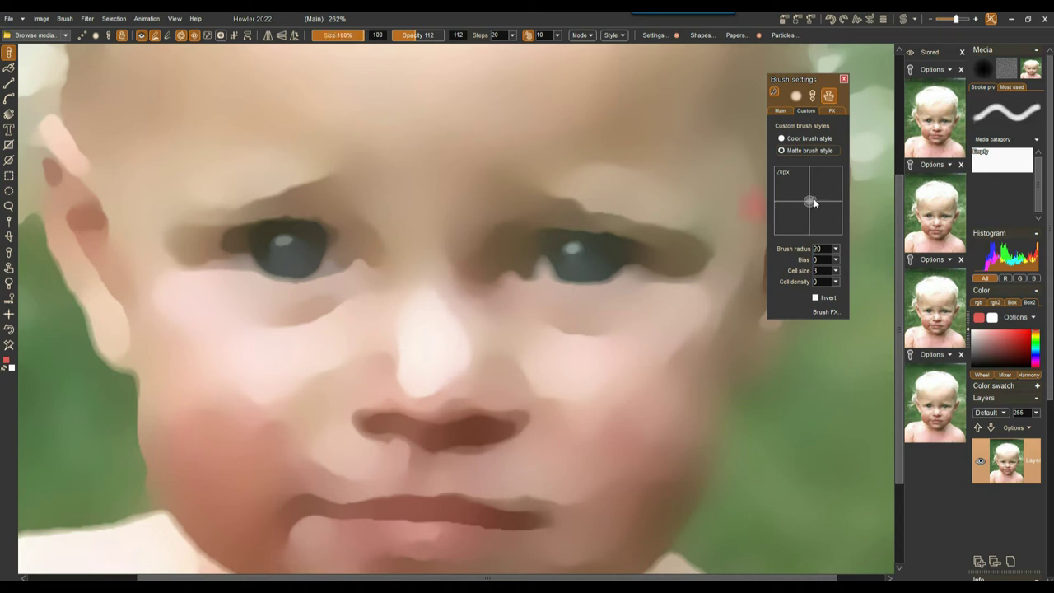
drag(446, 132, 516, 116)
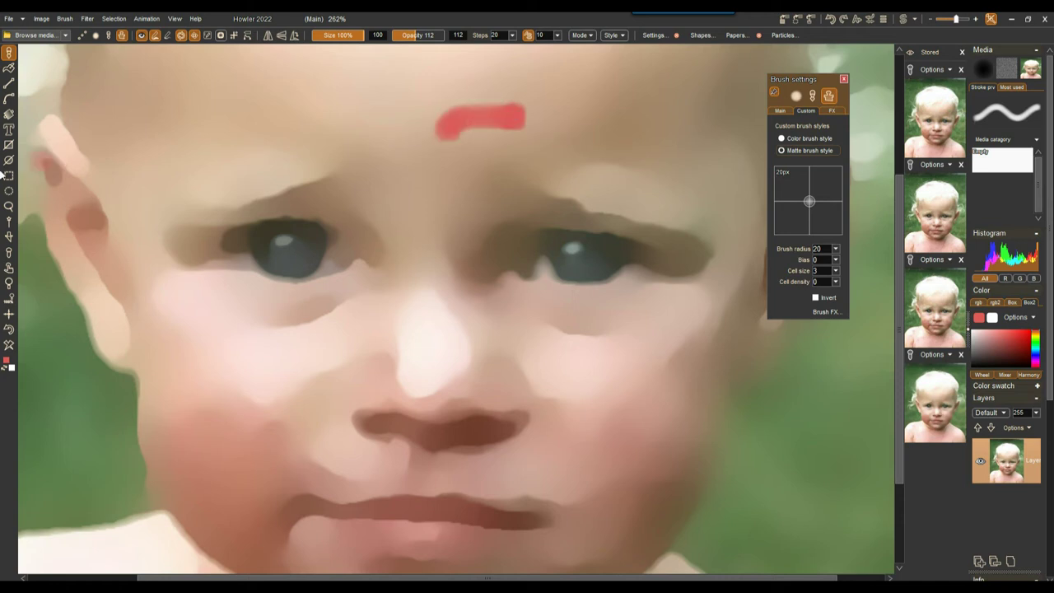
key(ctrl+z)
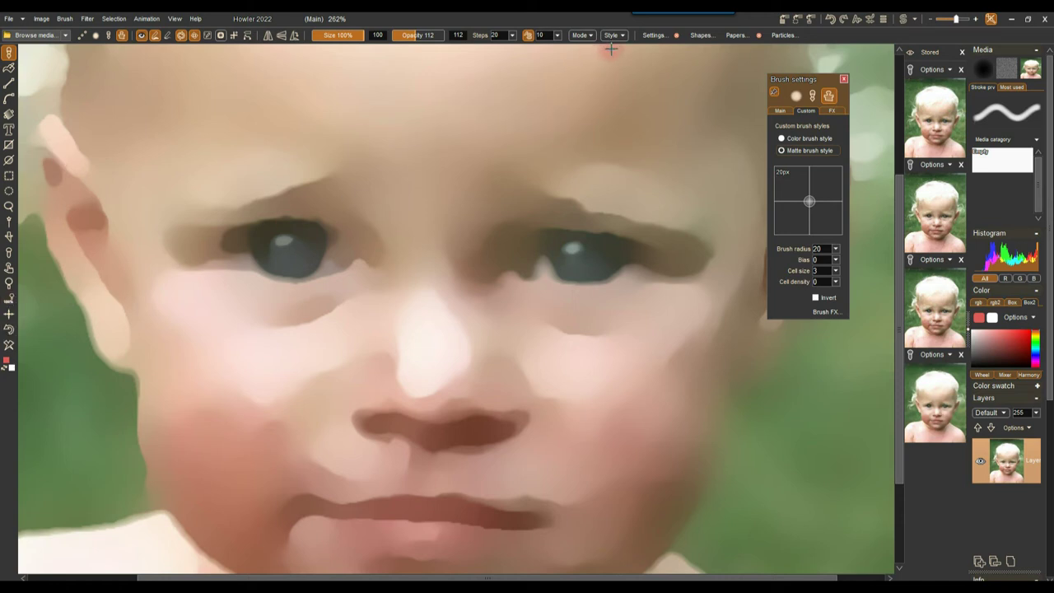
Step: Set the brush mode to Rubthrough and paint the swap image's detail back into the eye on the picture's left
click(582, 35)
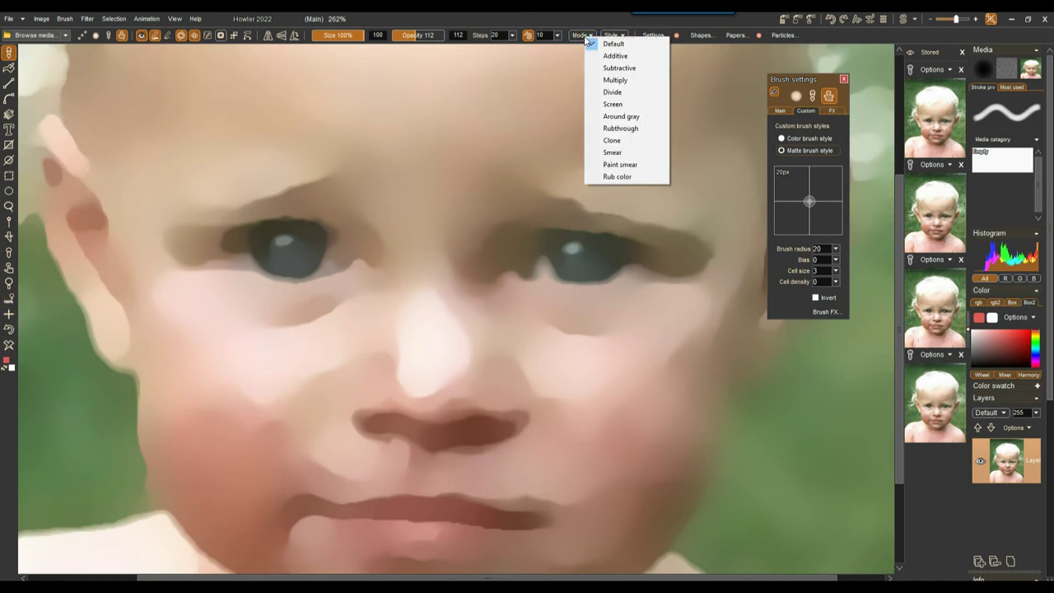
click(629, 130)
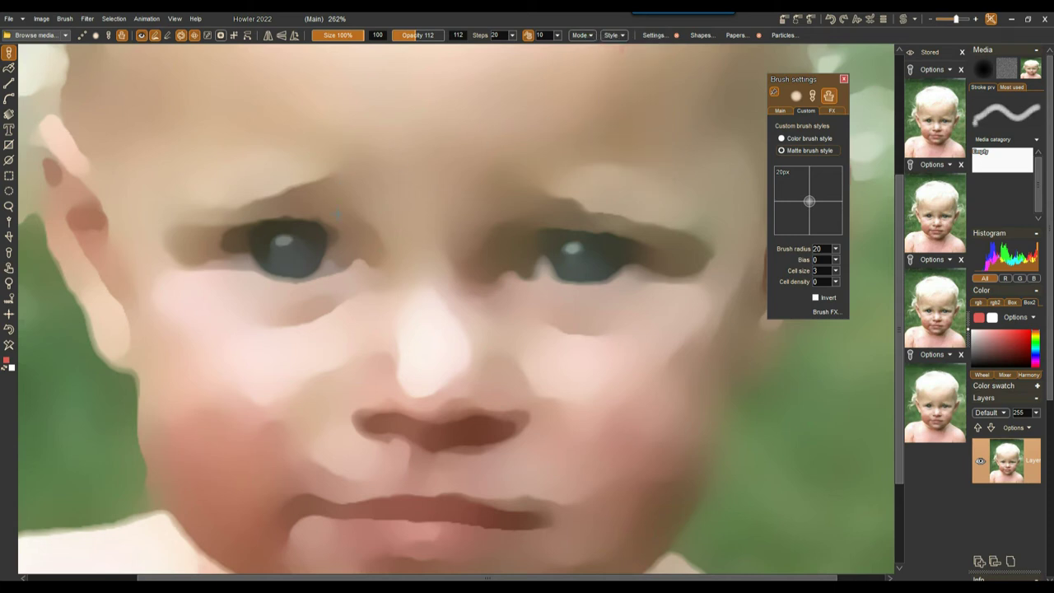
drag(303, 238, 280, 252)
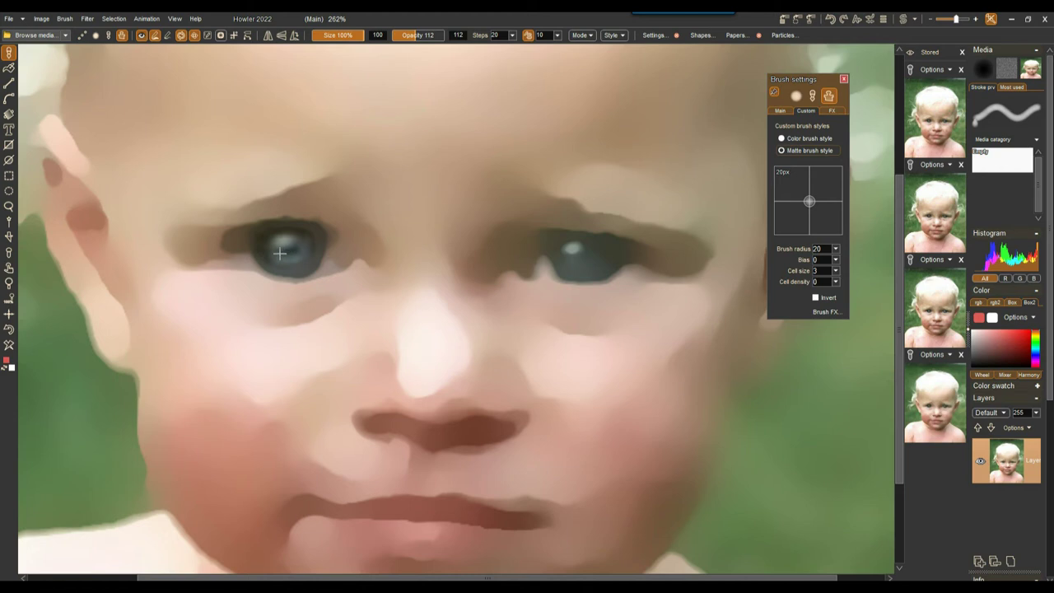
scroll(318, 258, up, 5)
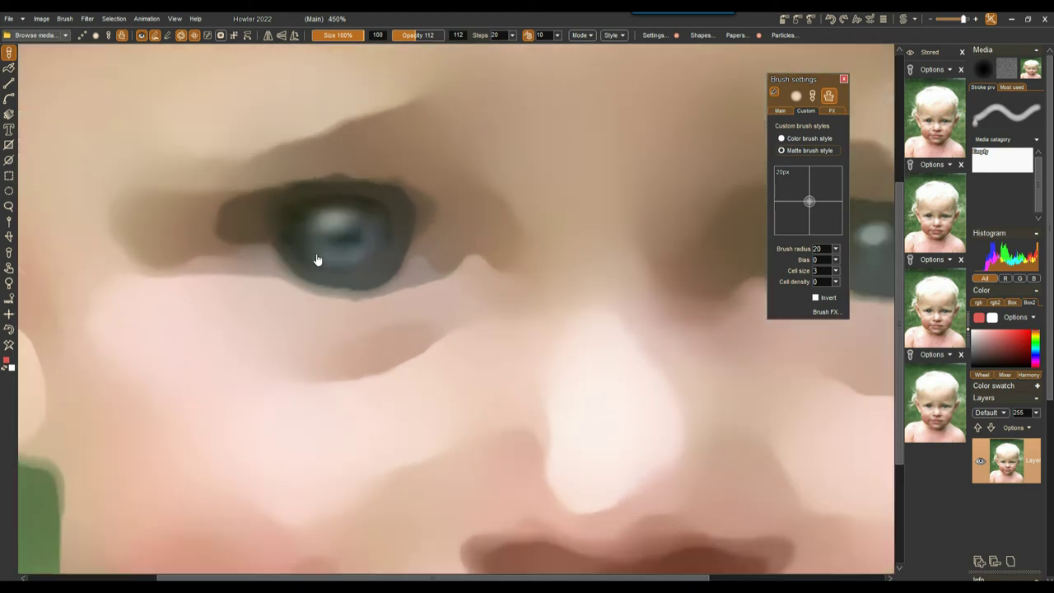
mouse_move(425, 176)
mouse_down()
mouse_move(301, 141)
mouse_move(256, 159)
mouse_move(411, 284)
mouse_move(496, 157)
mouse_move(449, 129)
mouse_up()
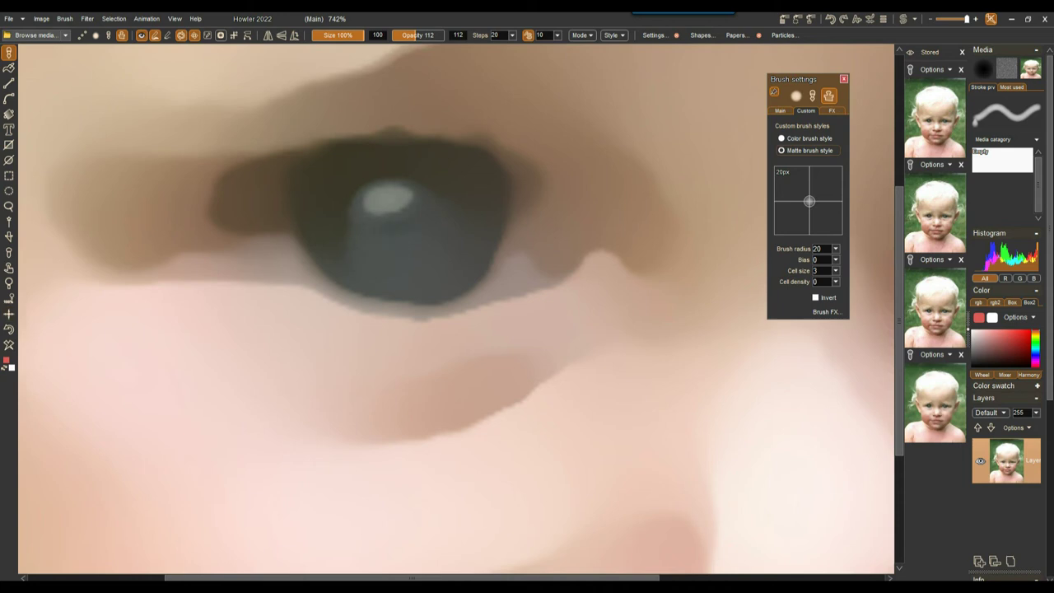
mouse_move(428, 187)
mouse_down()
mouse_move(393, 182)
mouse_move(420, 220)
mouse_move(441, 190)
mouse_move(383, 162)
mouse_move(342, 169)
mouse_move(329, 211)
mouse_move(345, 247)
mouse_move(402, 263)
mouse_move(437, 252)
mouse_move(466, 217)
mouse_move(468, 192)
mouse_move(429, 179)
mouse_move(398, 239)
mouse_up()
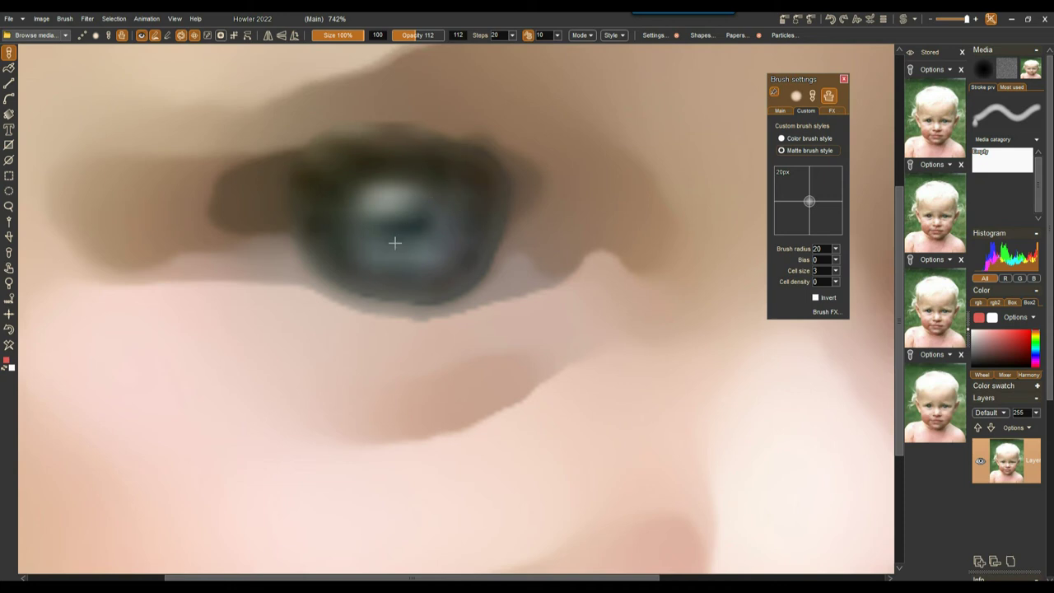
Step: Rub the original detail through on the eye on the picture's right and compare the result with the swap image
drag(514, 190, 284, 257)
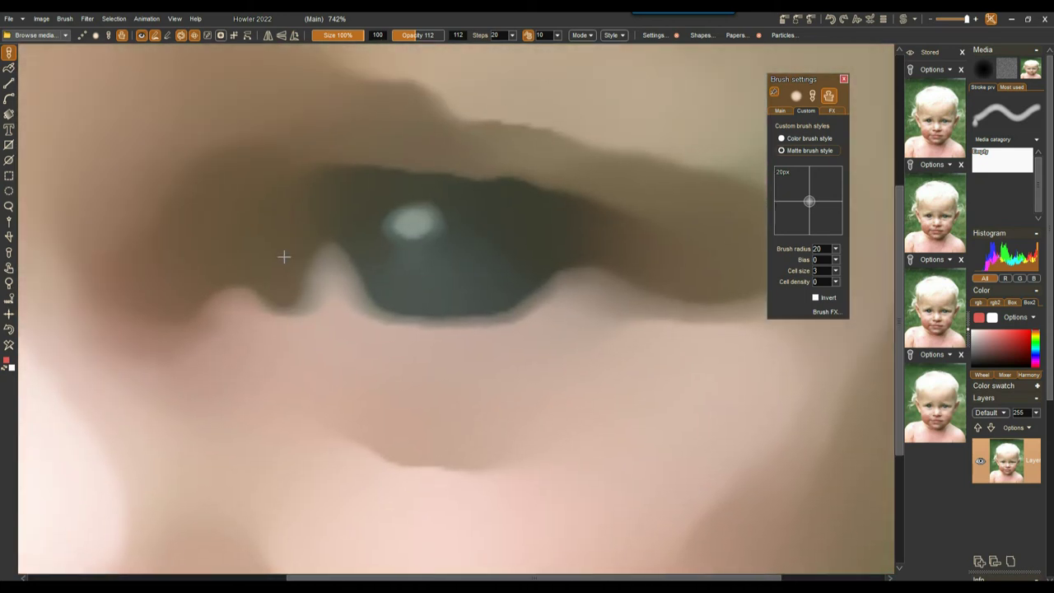
mouse_move(453, 219)
mouse_down()
mouse_move(390, 212)
mouse_move(373, 222)
mouse_move(420, 282)
mouse_move(478, 276)
mouse_move(481, 228)
mouse_up()
mouse_move(360, 200)
mouse_down()
mouse_move(431, 259)
mouse_move(560, 236)
mouse_move(475, 283)
mouse_up()
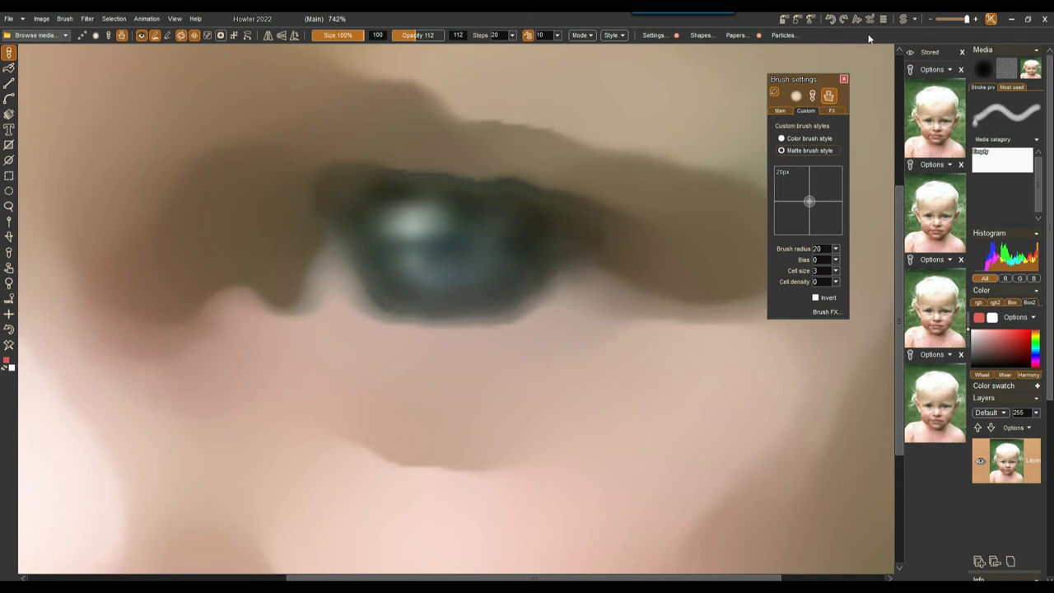
click(904, 19)
click(904, 19)
click(903, 19)
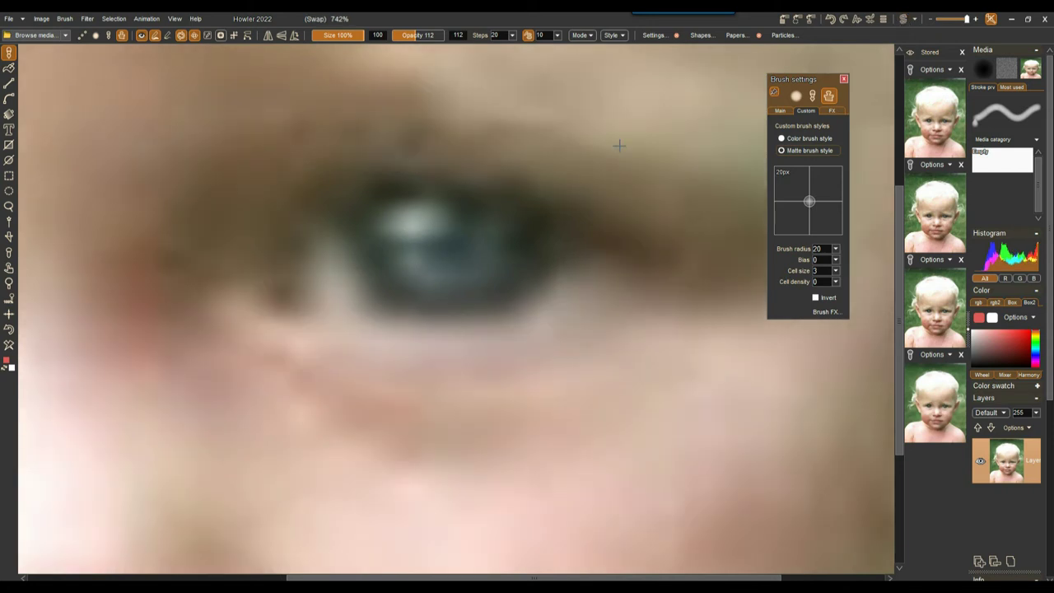
click(903, 19)
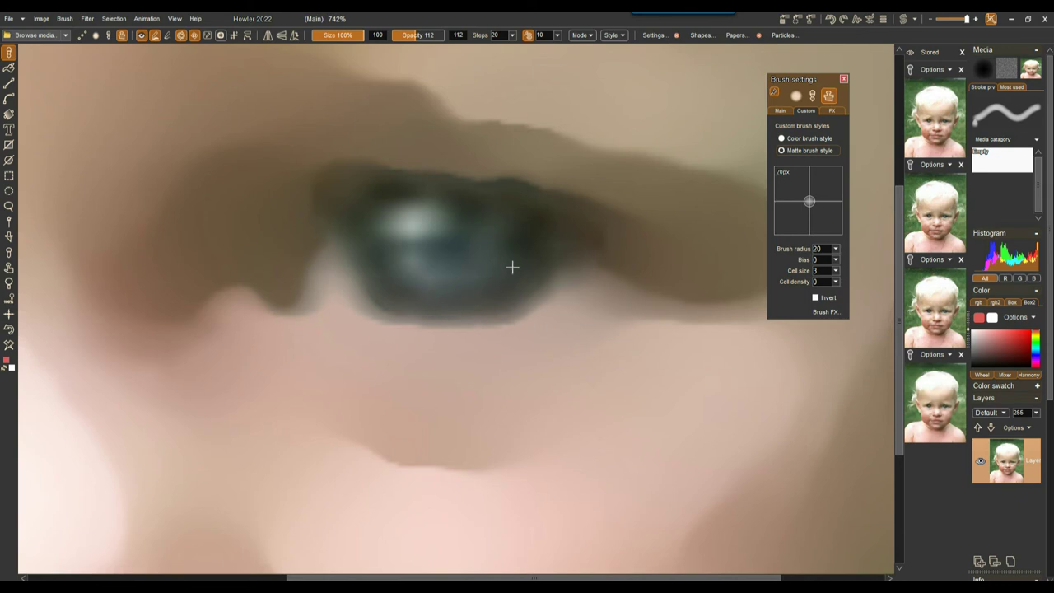
Step: Rub the original detail through on the wispy hair above the ear on the picture's left
scroll(504, 279, down, 5)
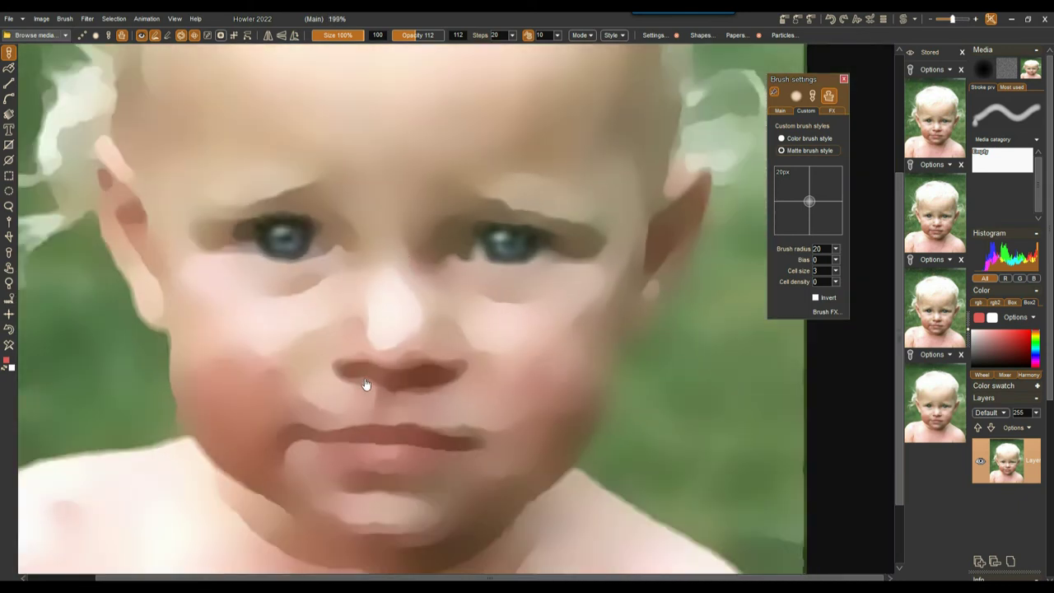
scroll(294, 348, up, 5)
scroll(428, 357, left, 5)
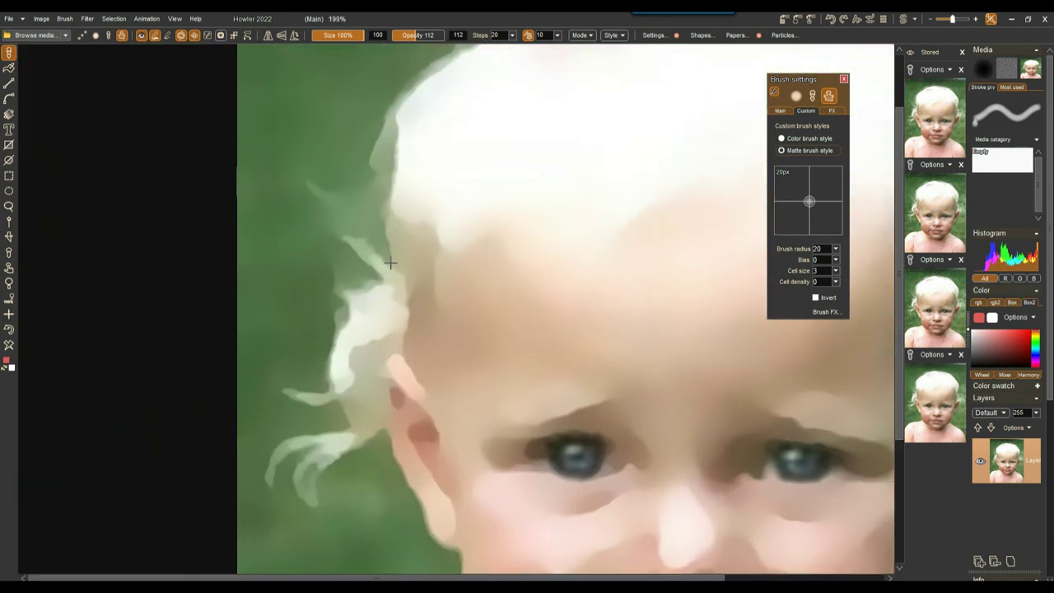
scroll(381, 250, up, 5)
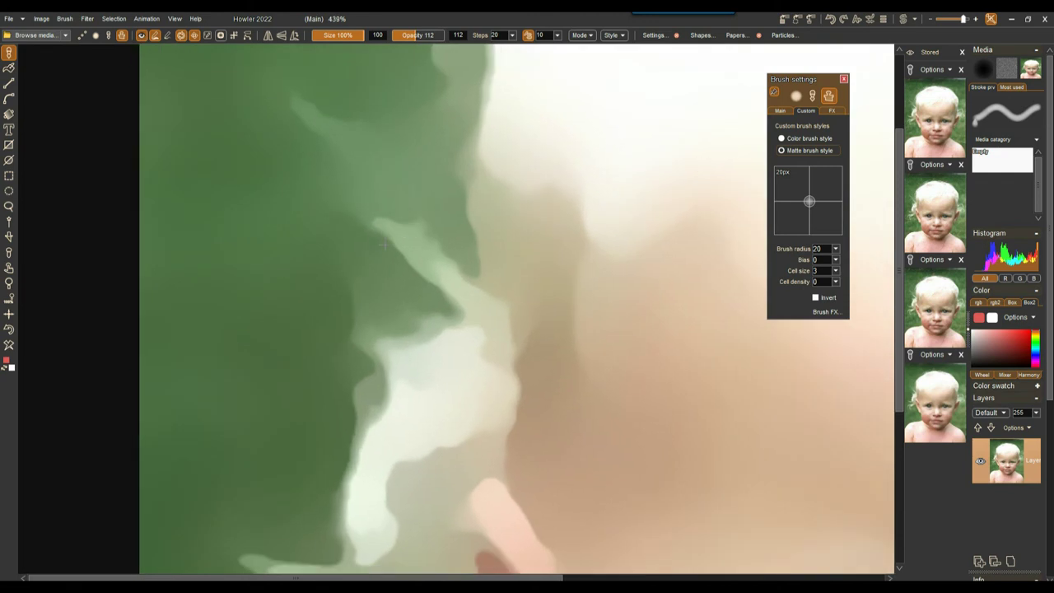
mouse_move(441, 265)
mouse_down()
mouse_move(420, 174)
mouse_move(310, 78)
mouse_move(413, 191)
mouse_move(288, 144)
mouse_move(305, 129)
mouse_move(444, 326)
mouse_move(403, 261)
mouse_move(424, 258)
mouse_move(417, 348)
mouse_move(369, 334)
mouse_move(384, 363)
mouse_move(352, 460)
mouse_move(360, 507)
mouse_move(476, 430)
mouse_move(511, 388)
mouse_move(482, 179)
mouse_move(397, 355)
mouse_up()
scroll(519, 247, down, 4)
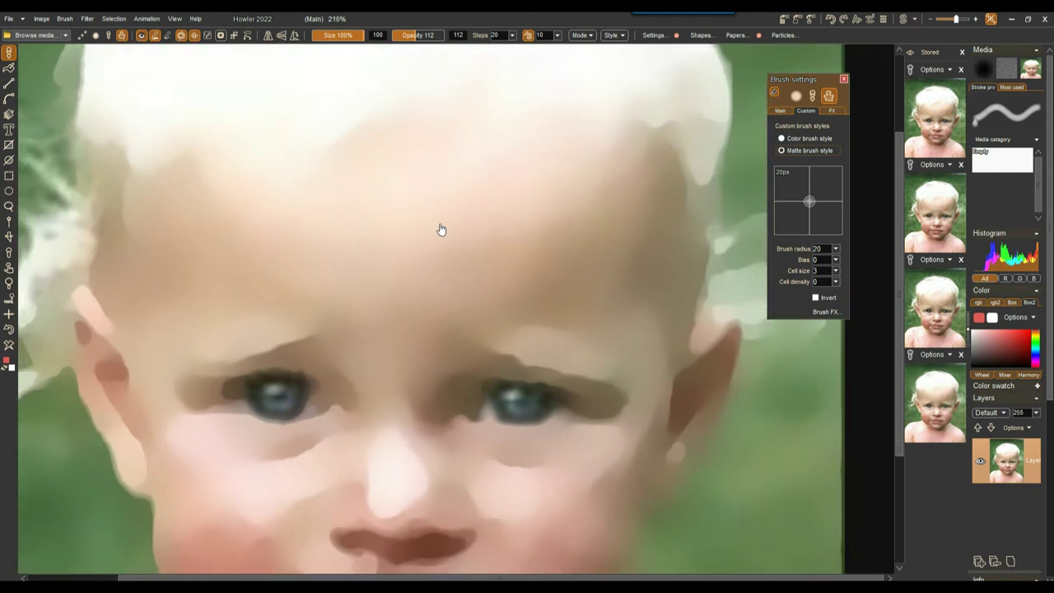
Step: Store a copy of the painted portrait and load the stored original photo into the main image
scroll(440, 228, down, 3)
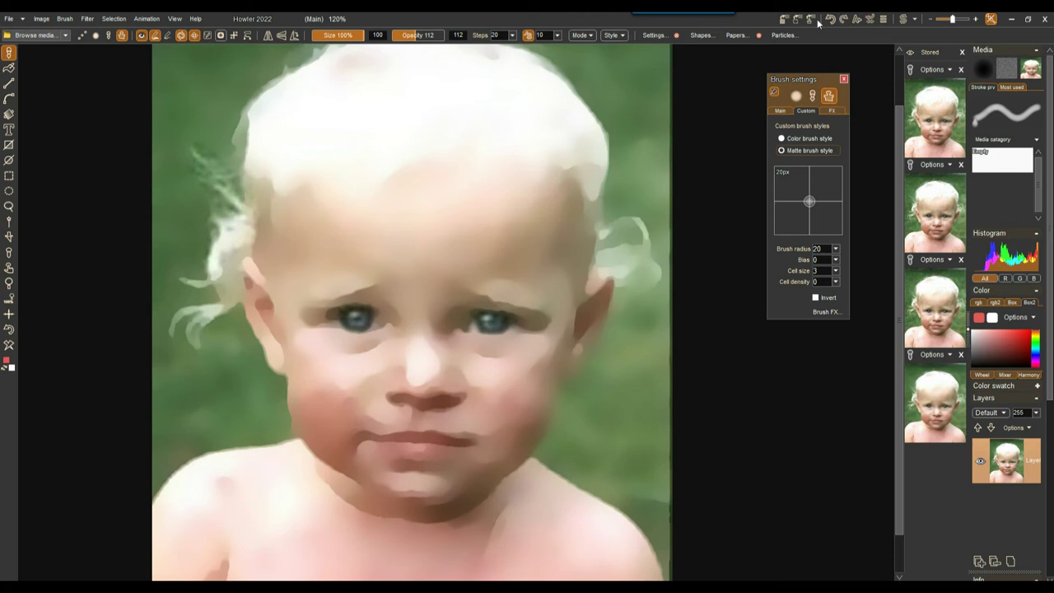
click(782, 21)
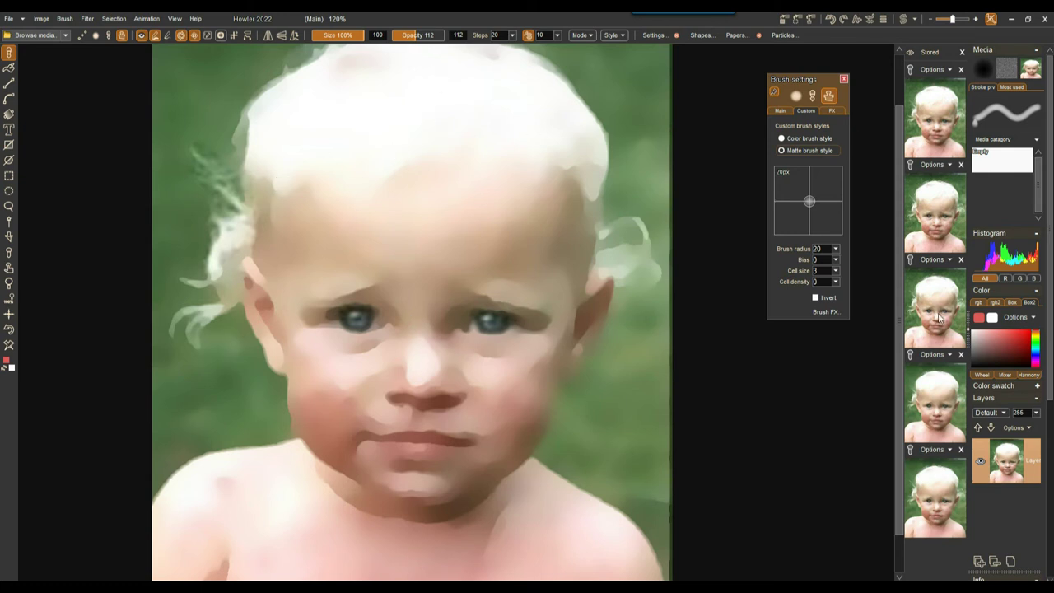
click(937, 305)
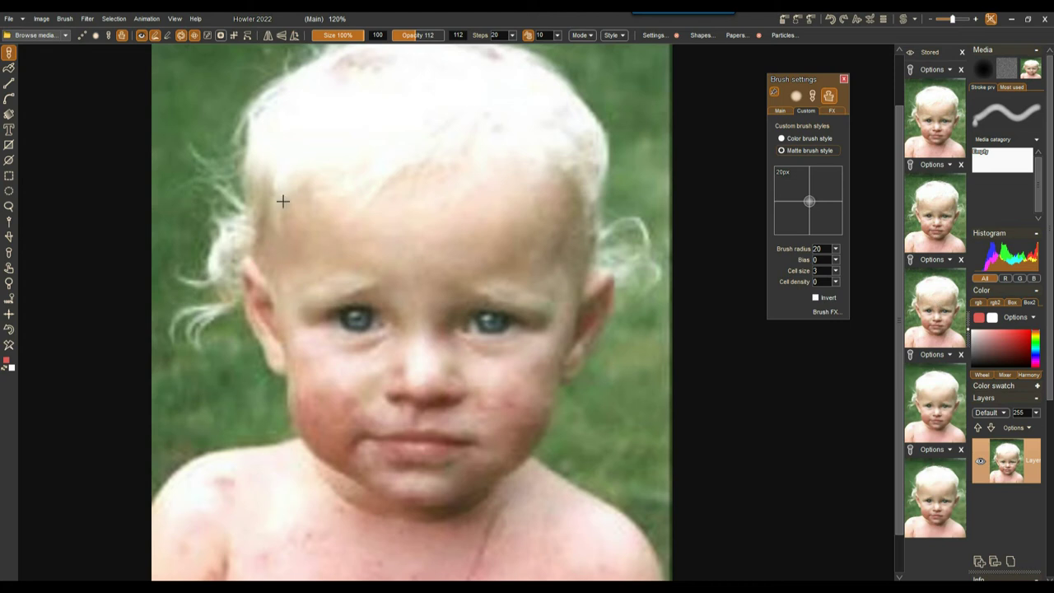
click(944, 215)
click(943, 306)
Step: Apply the Sobel edge detect filter to the photo and invert the result into dark lines on white
click(86, 18)
mouse_move(136, 119)
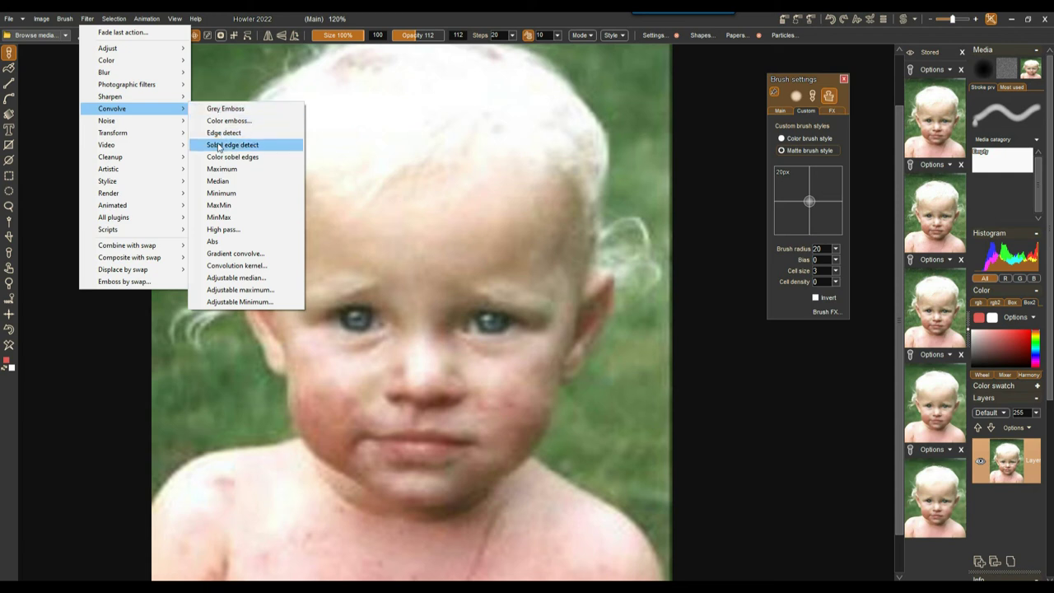
click(219, 145)
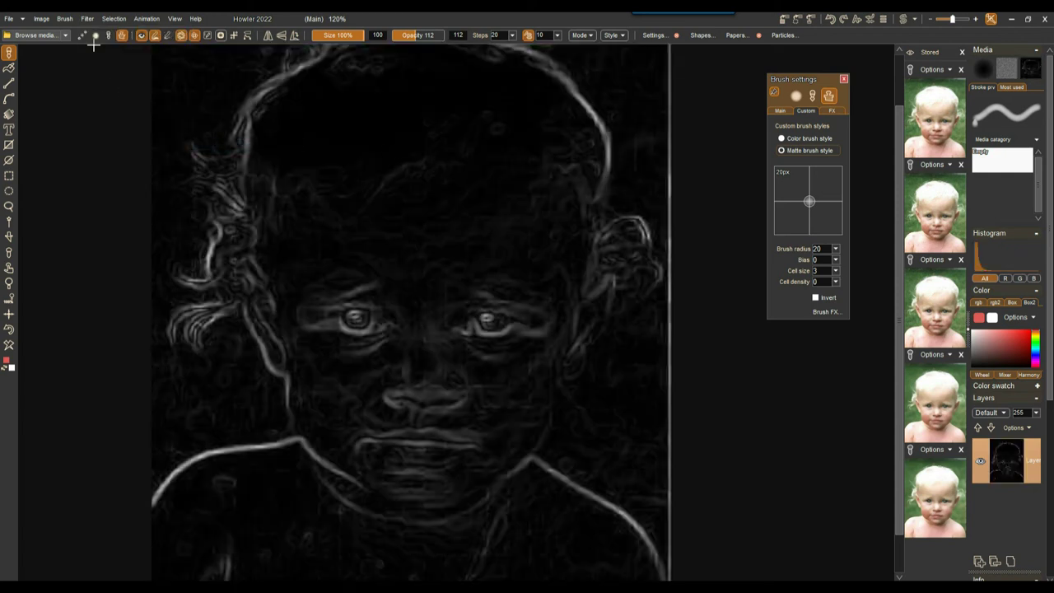
click(38, 19)
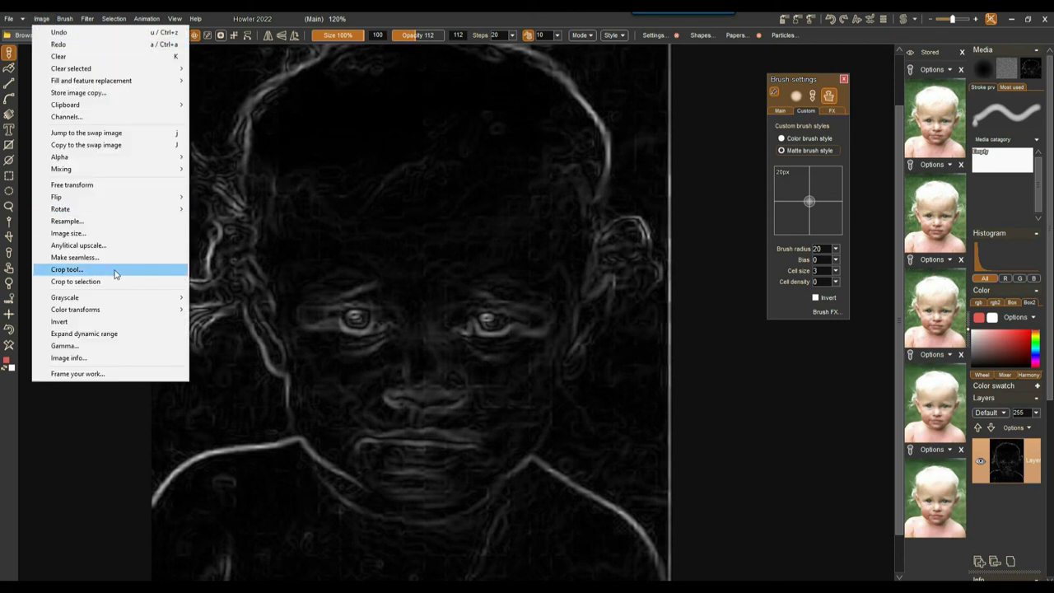
click(62, 322)
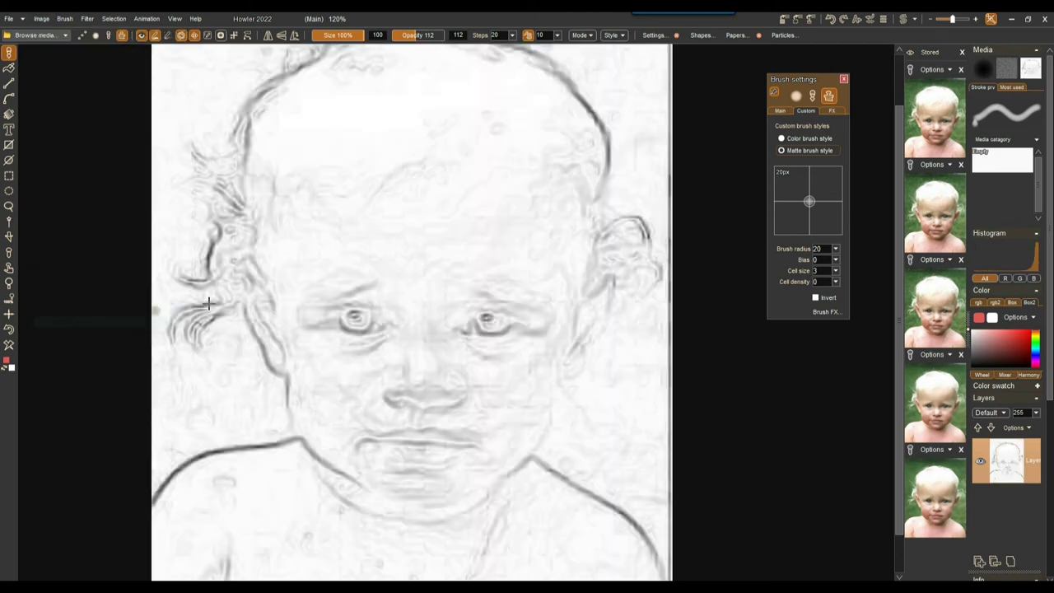
click(86, 19)
mouse_move(105, 48)
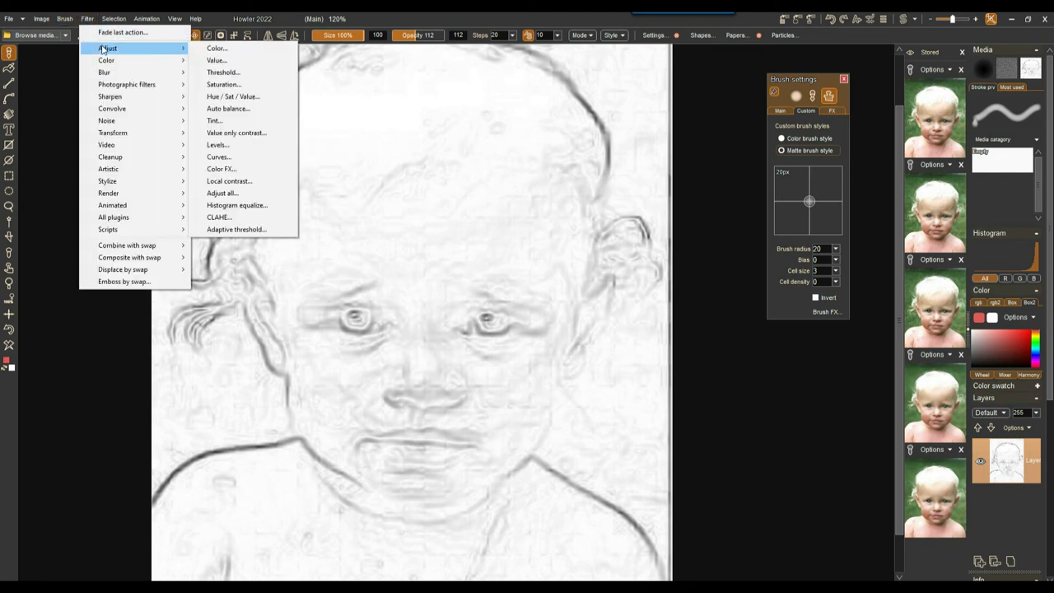
click(213, 73)
mouse_move(566, 307)
mouse_down()
mouse_move(509, 308)
mouse_move(583, 315)
mouse_move(572, 314)
mouse_up()
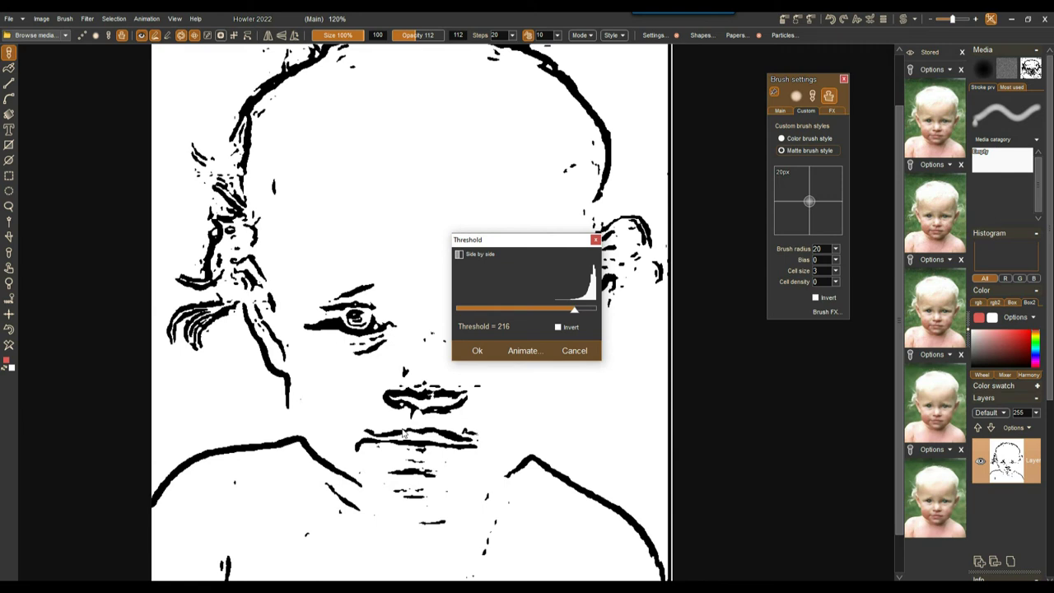
click(573, 350)
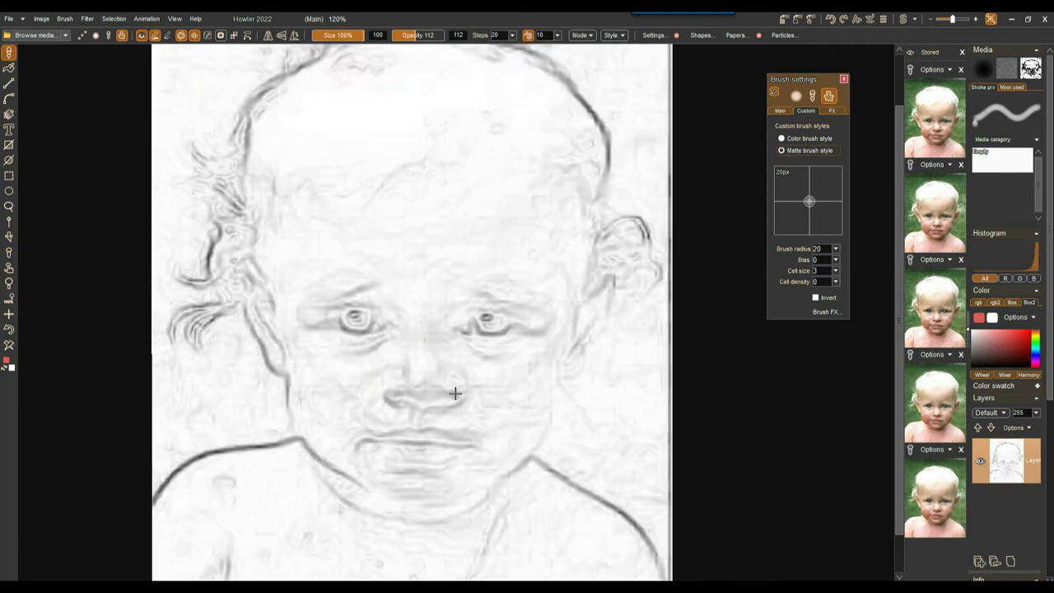
Step: Apply an adaptive threshold to the sketch with level 4, contrast clamp 18 and block size 64x64 abs
click(88, 18)
mouse_move(106, 51)
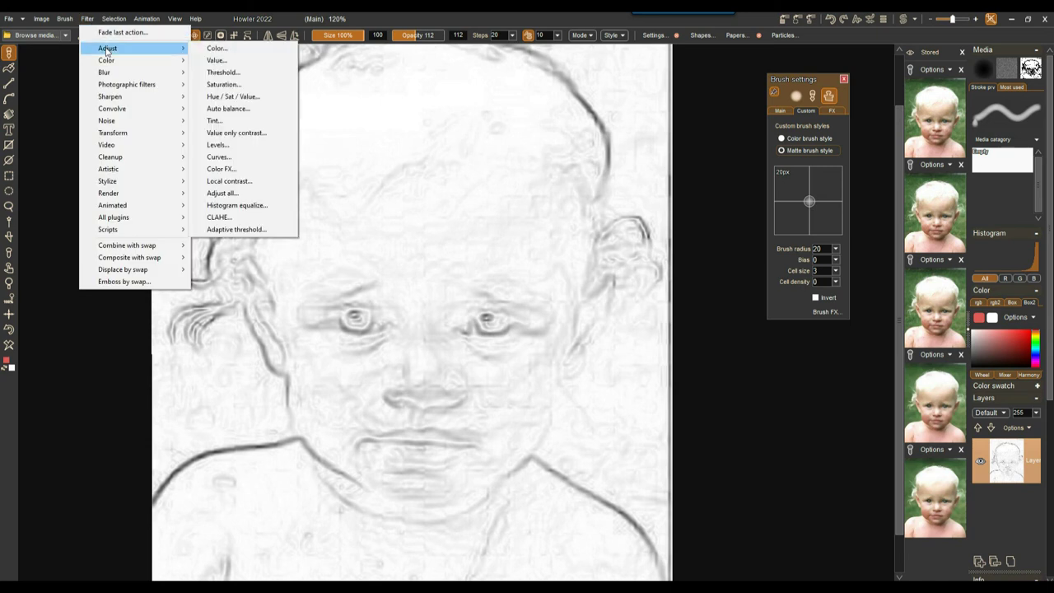
click(237, 230)
drag(519, 241, 700, 231)
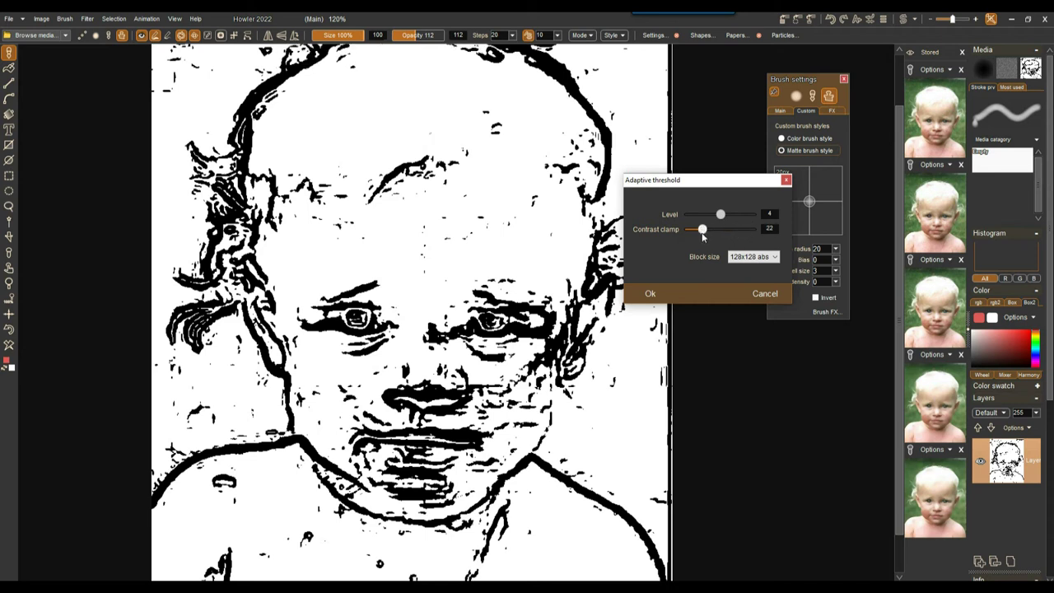
click(751, 257)
click(746, 285)
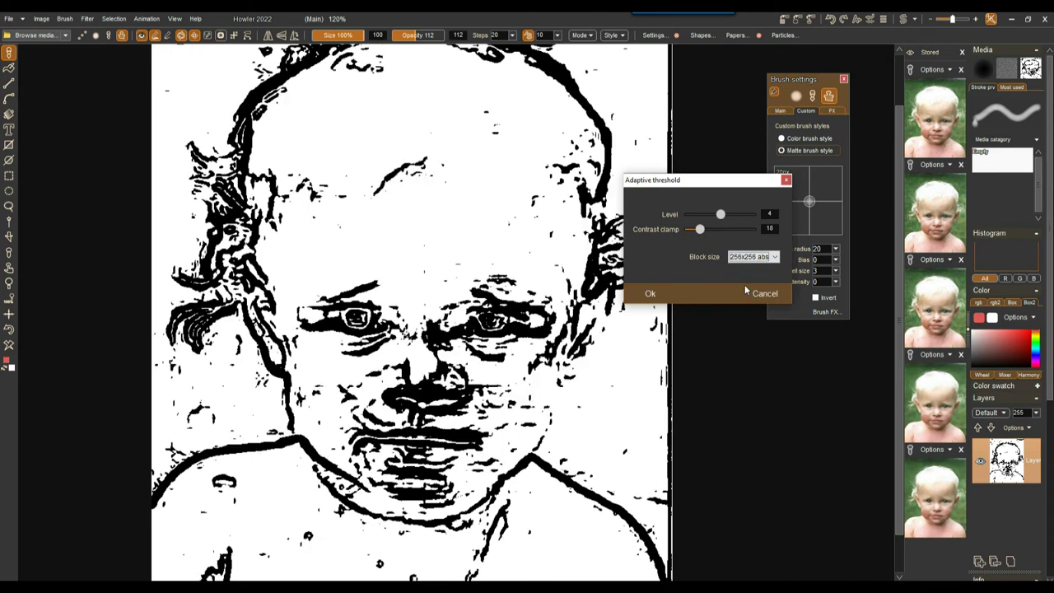
click(747, 256)
click(746, 269)
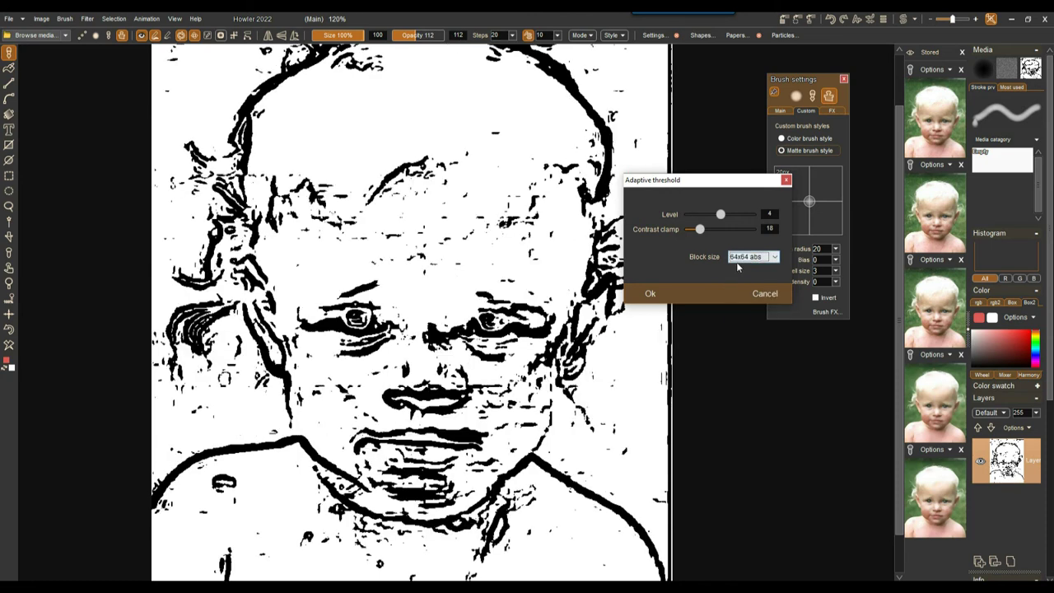
click(721, 215)
click(650, 293)
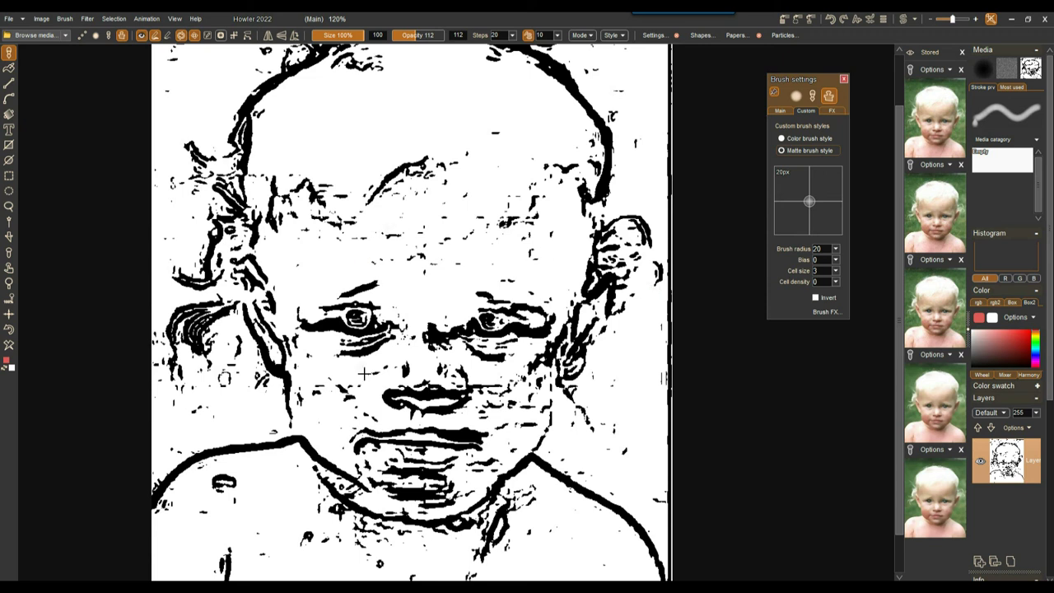
scroll(400, 325, up, 3)
scroll(401, 332, down, 3)
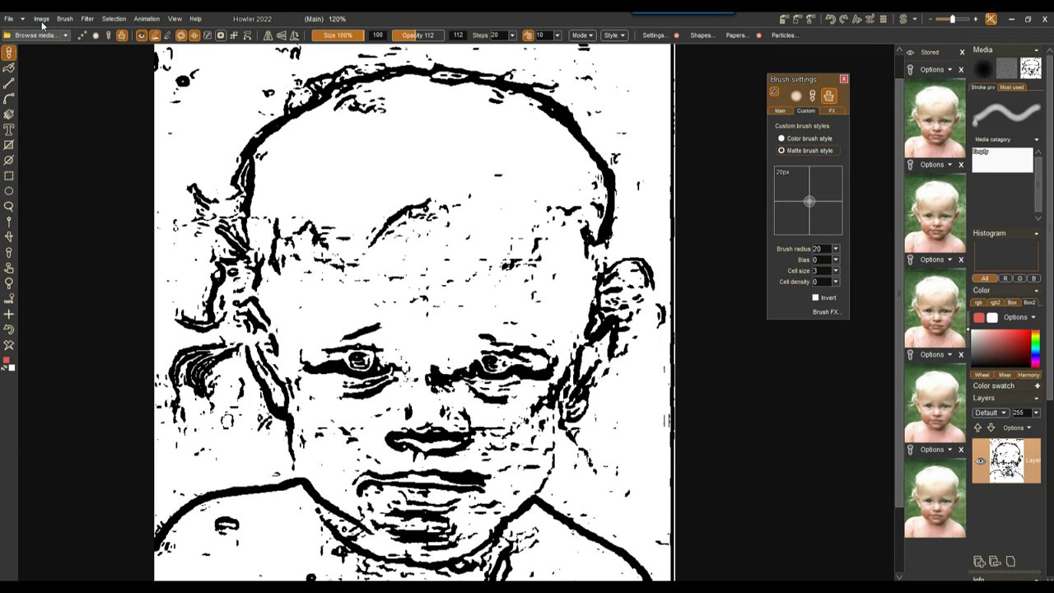
Step: Soften the black-and-white lines with a Light diffusion filter at radius 30 and gain 137
click(86, 19)
mouse_move(126, 87)
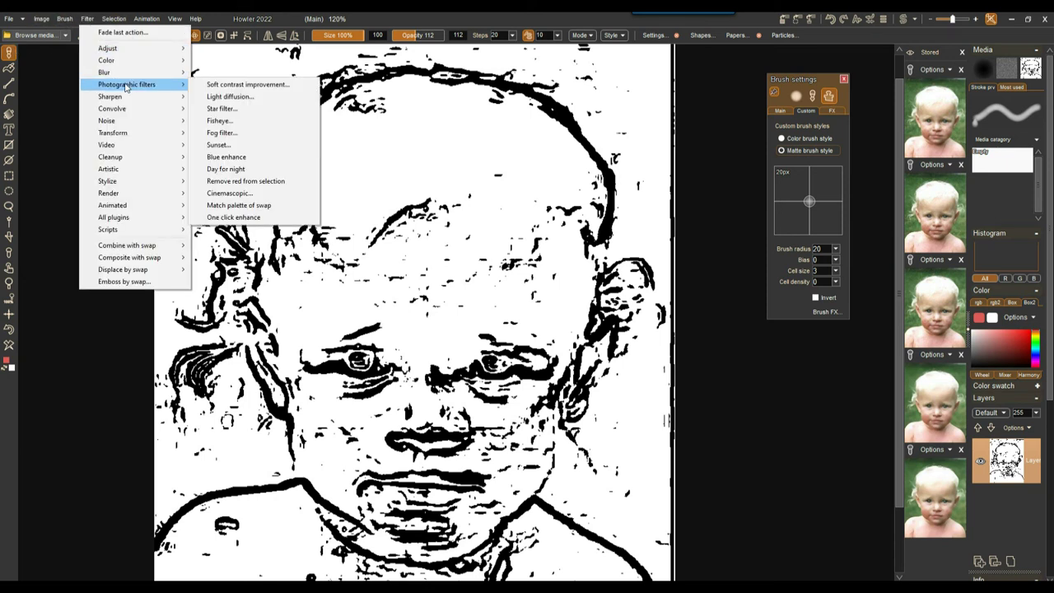
click(230, 97)
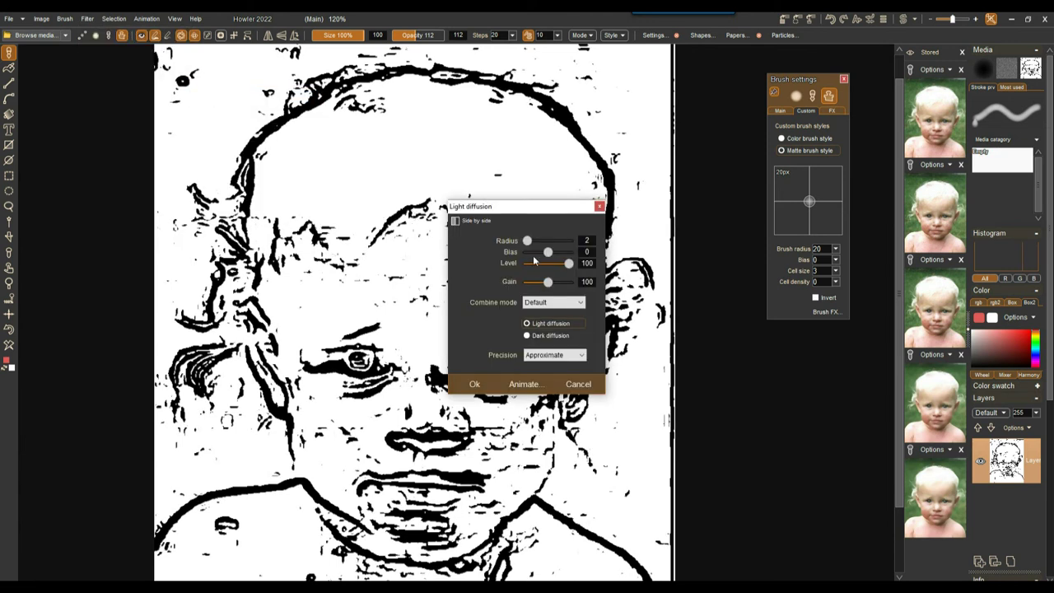
mouse_move(534, 241)
mouse_down()
mouse_move(549, 250)
mouse_move(533, 245)
mouse_up()
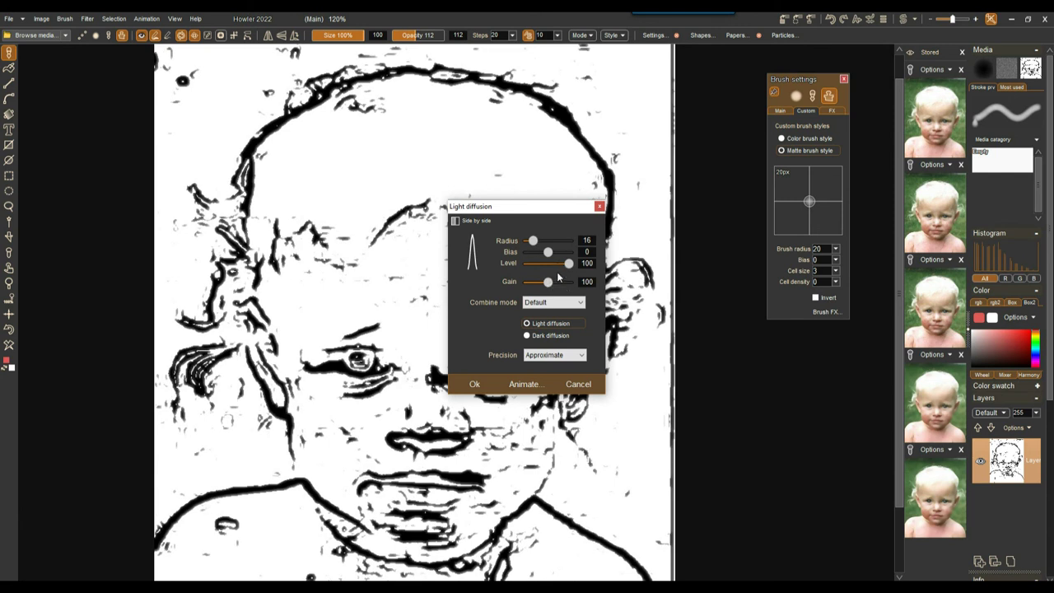
drag(549, 283, 557, 286)
click(546, 326)
drag(533, 240, 539, 241)
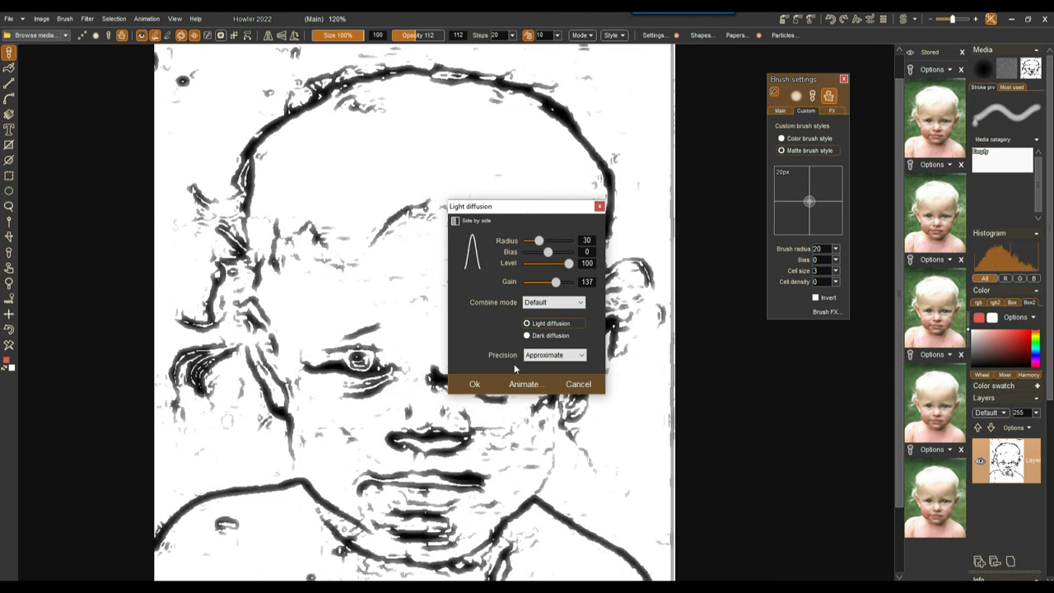
click(474, 386)
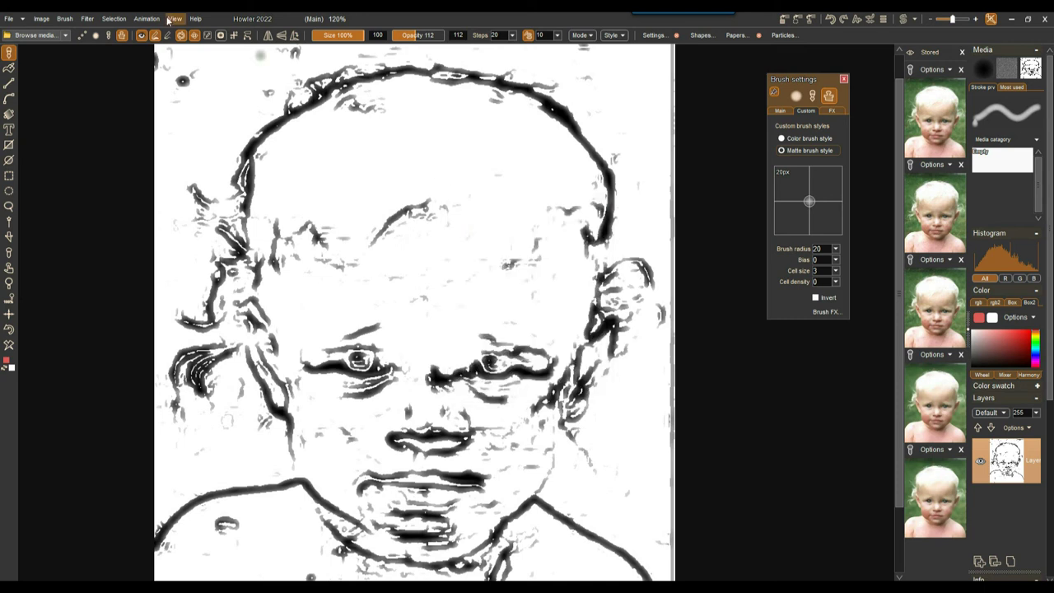
Step: Apply a threshold of 149 to the diffused line drawing
click(87, 19)
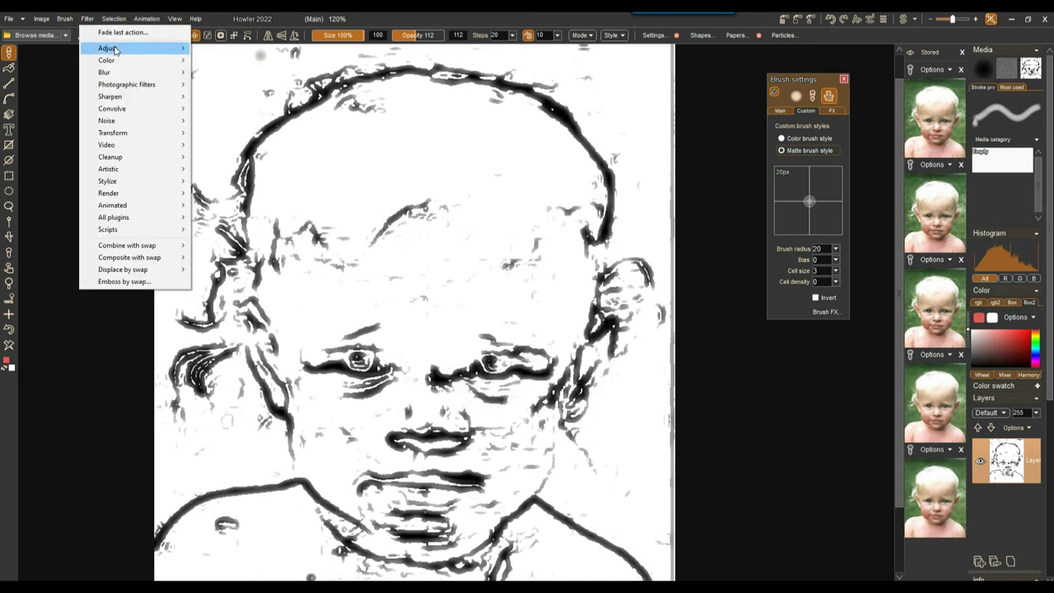
mouse_move(156, 47)
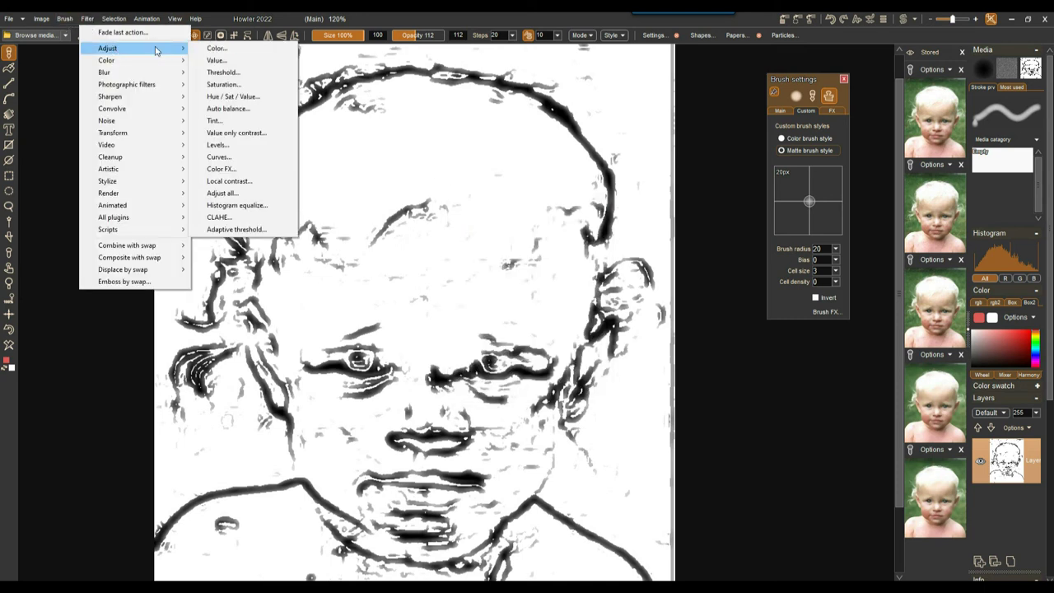
click(223, 73)
drag(587, 313, 537, 325)
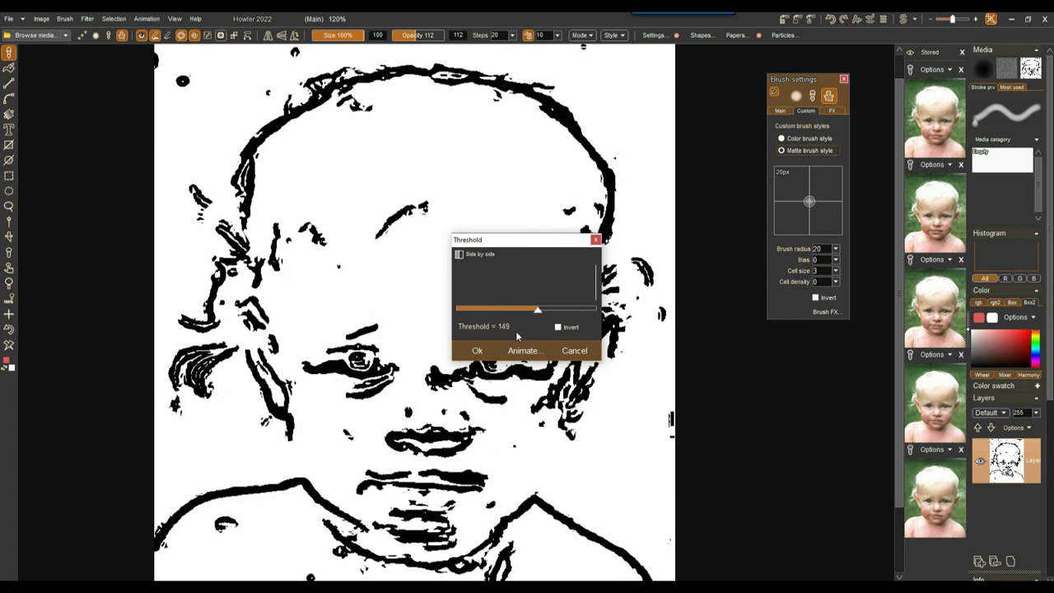
click(478, 350)
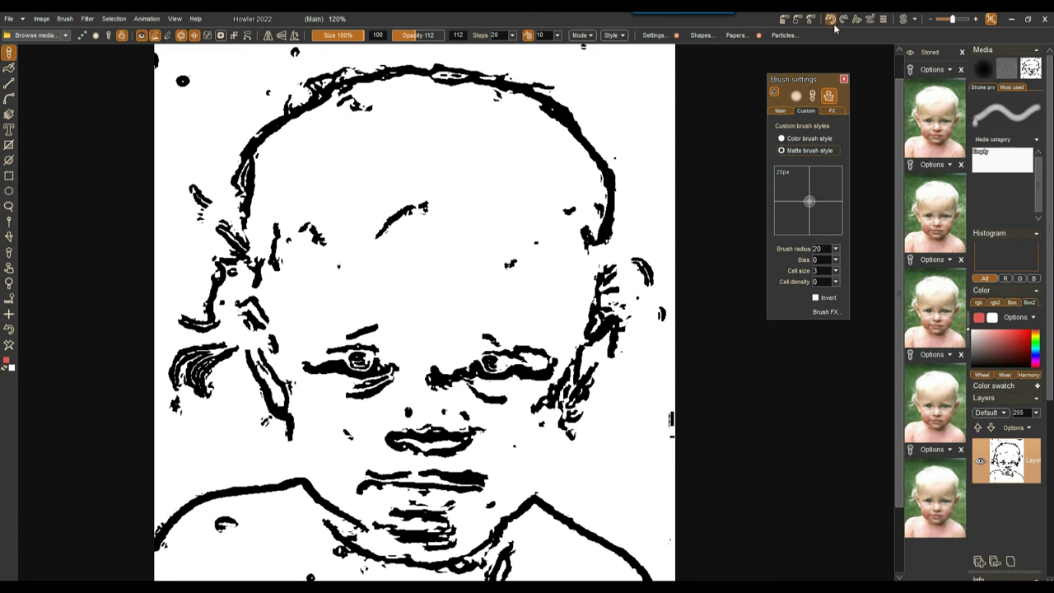
Step: Store a copy of the line drawing and load that copy into the swap image
drag(898, 350, 887, 350)
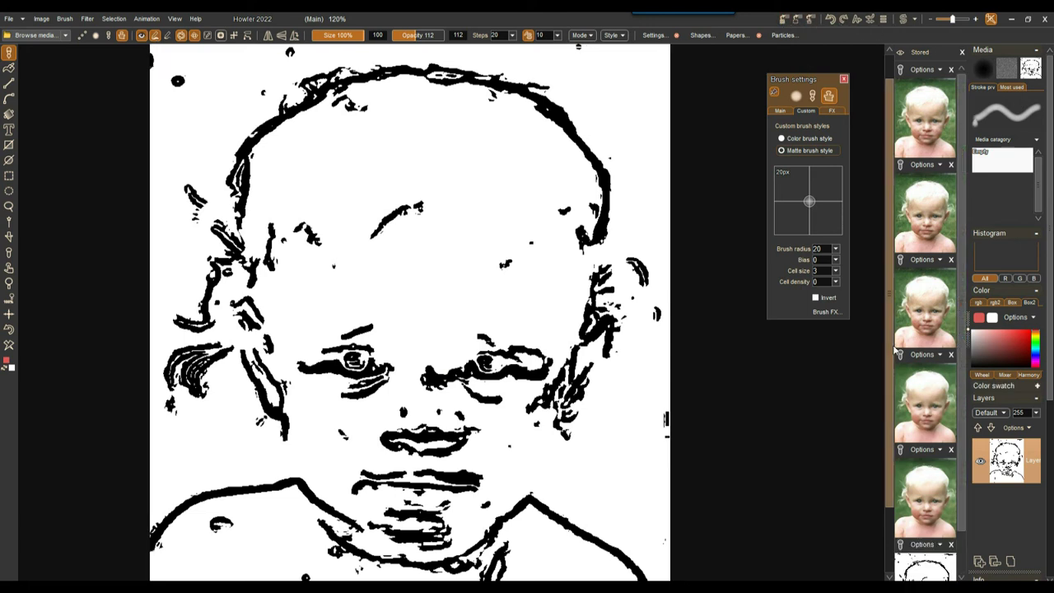
click(904, 18)
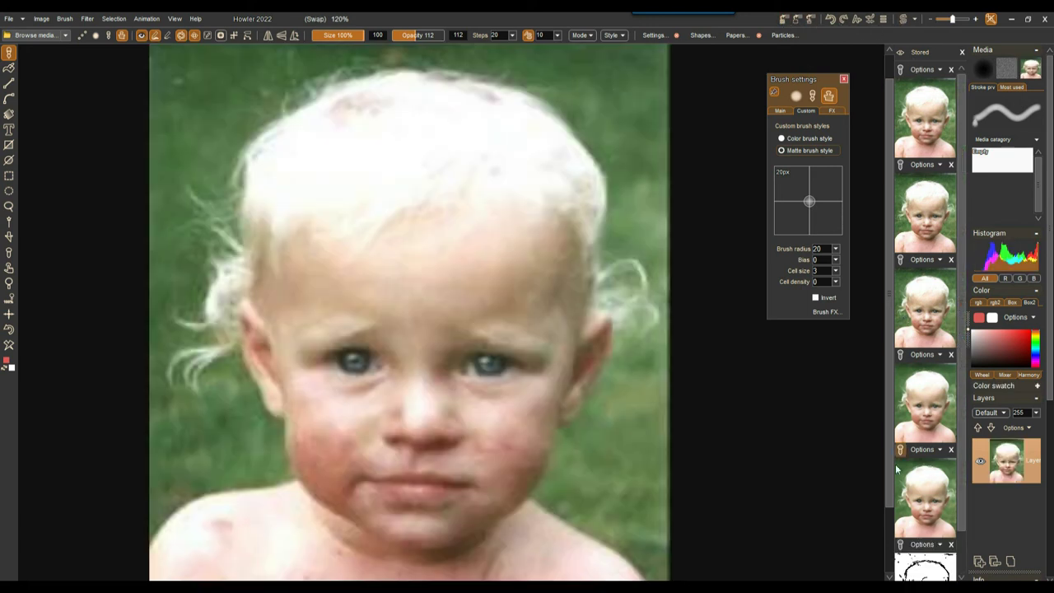
click(936, 563)
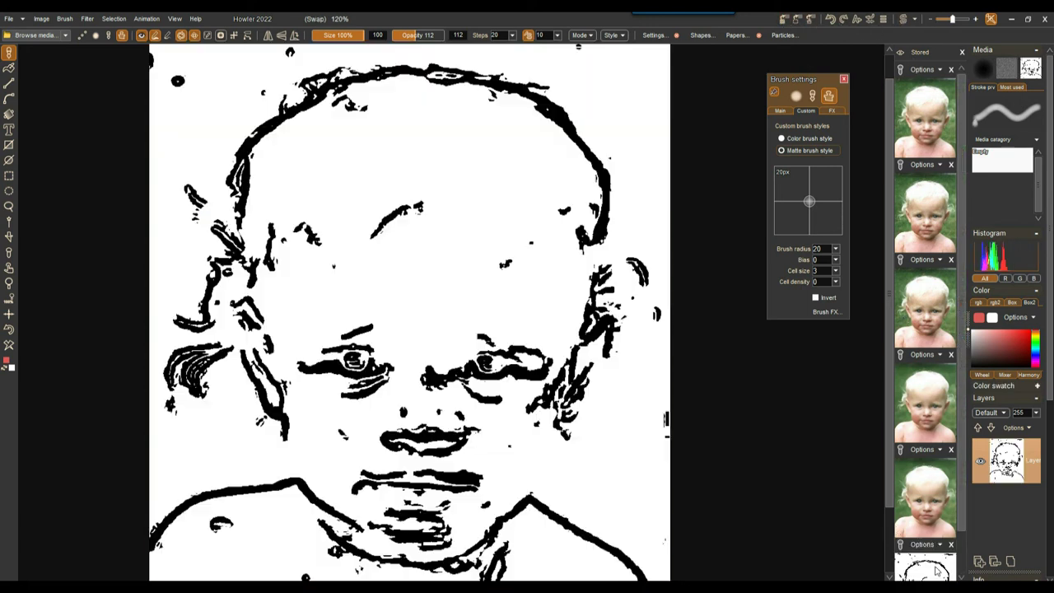
Step: Load the stored painted portrait into the main image and compare it with the line drawing in the swap image
click(903, 18)
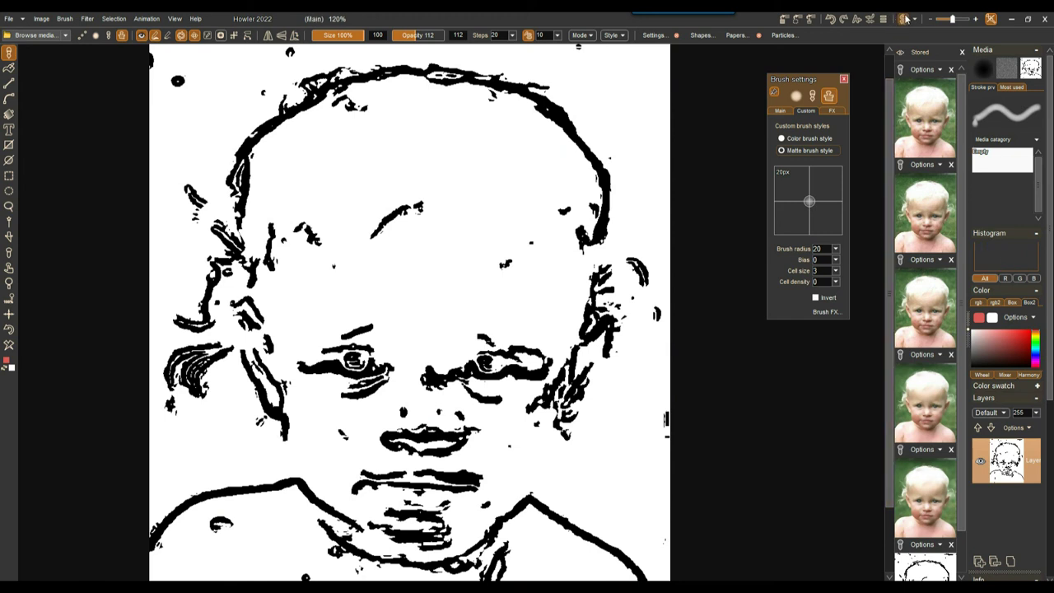
click(905, 19)
click(906, 18)
click(934, 493)
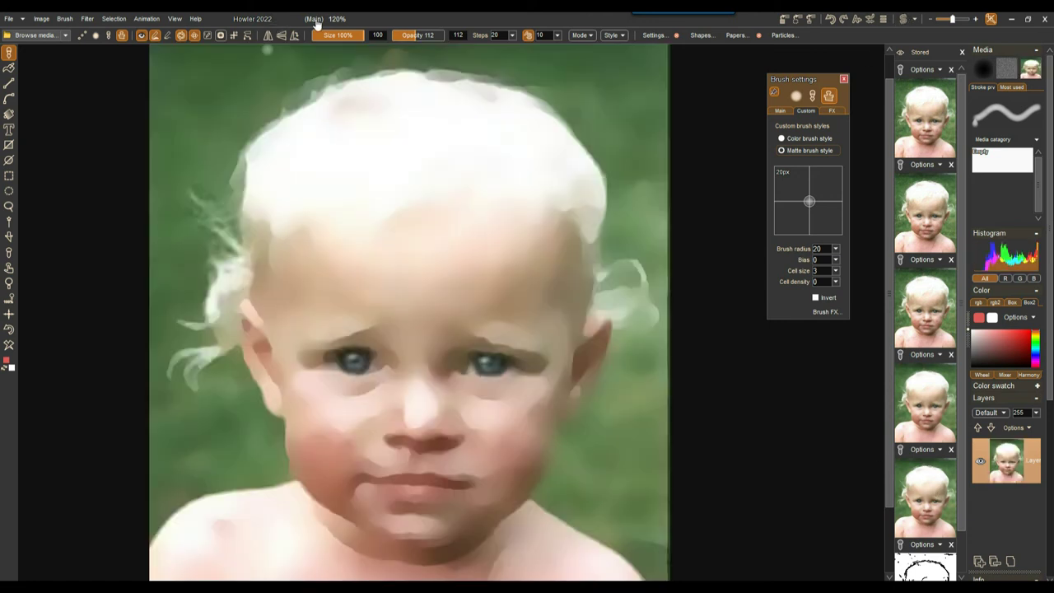
click(906, 18)
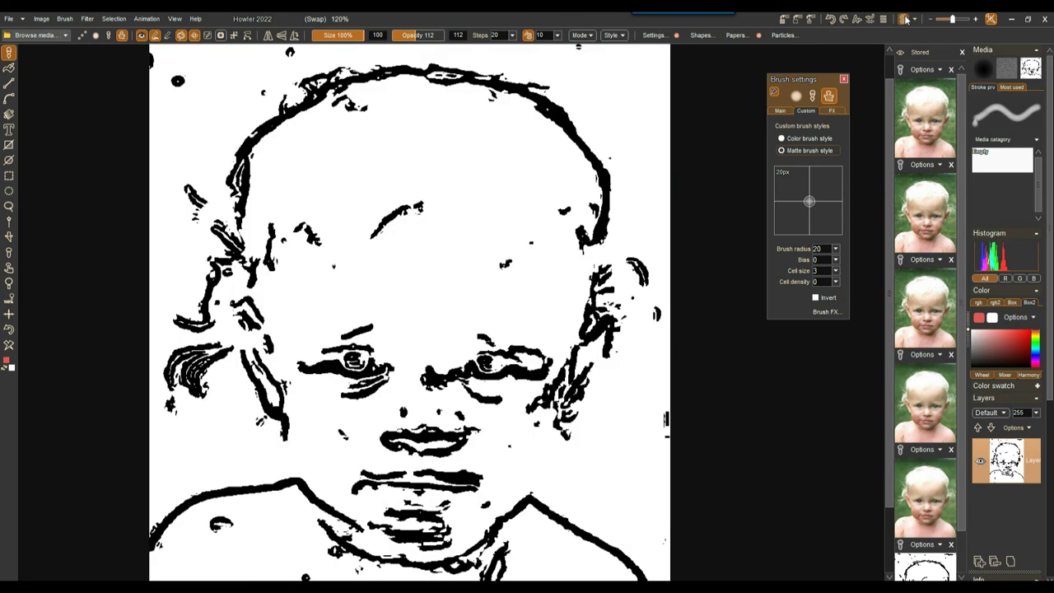
click(904, 19)
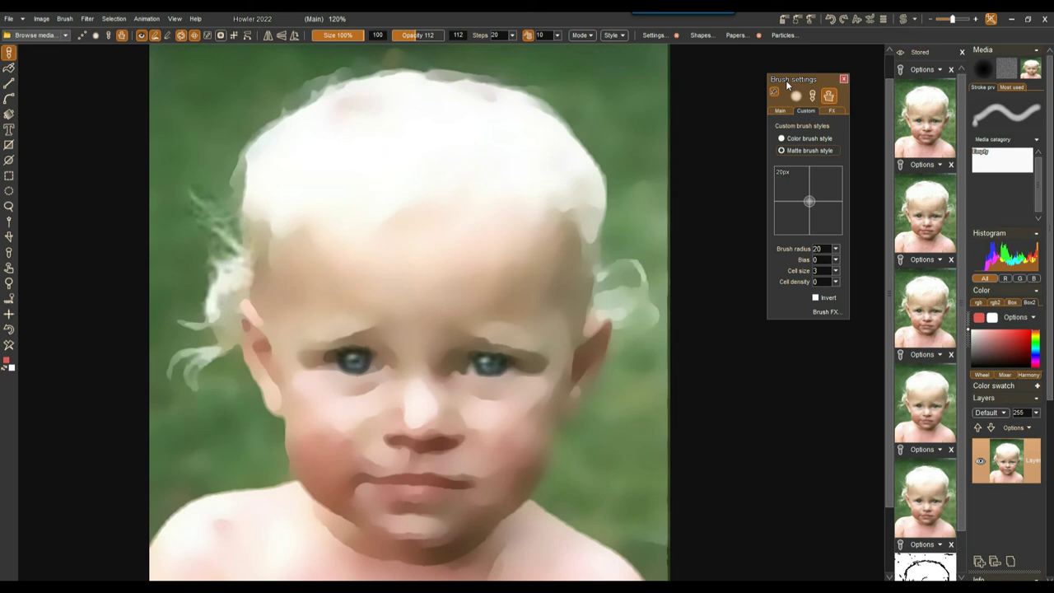
Step: Set the current layer's mode to Around grey and toggle swap mixing to compare the result, leaving it off
drag(786, 80, 757, 64)
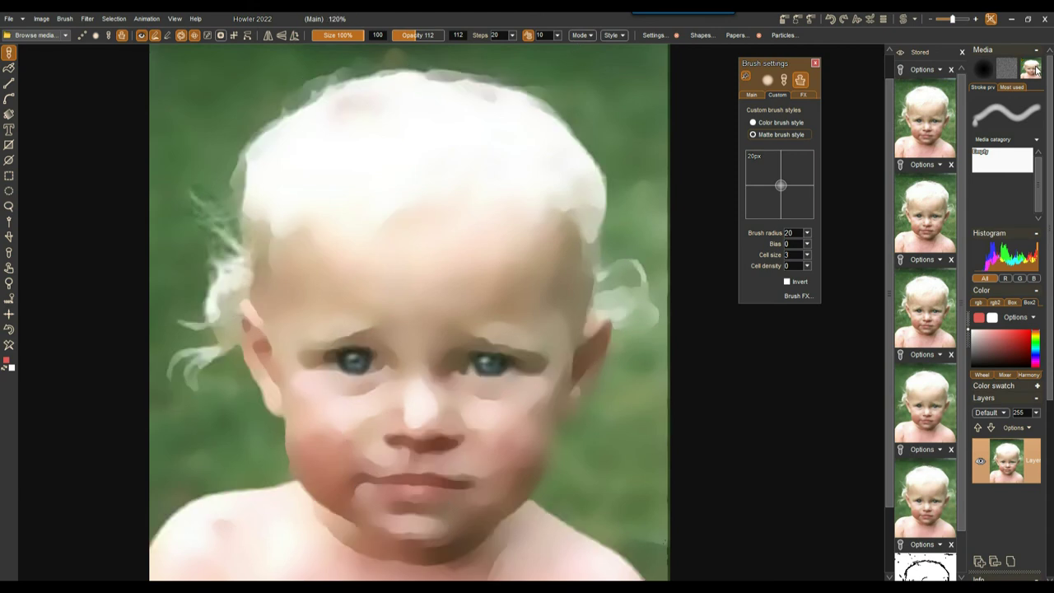
click(1034, 71)
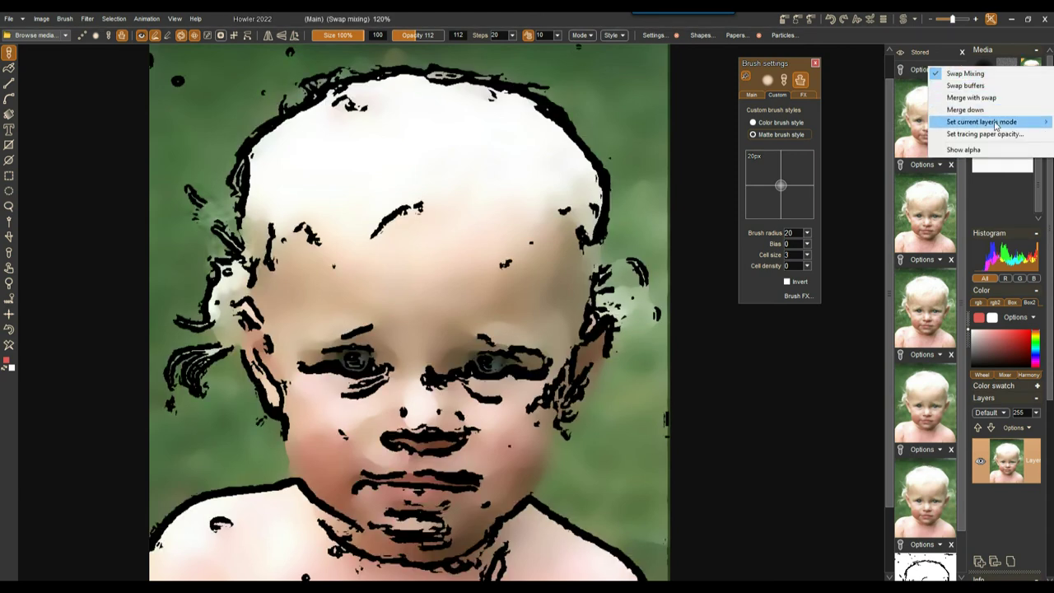
mouse_move(997, 122)
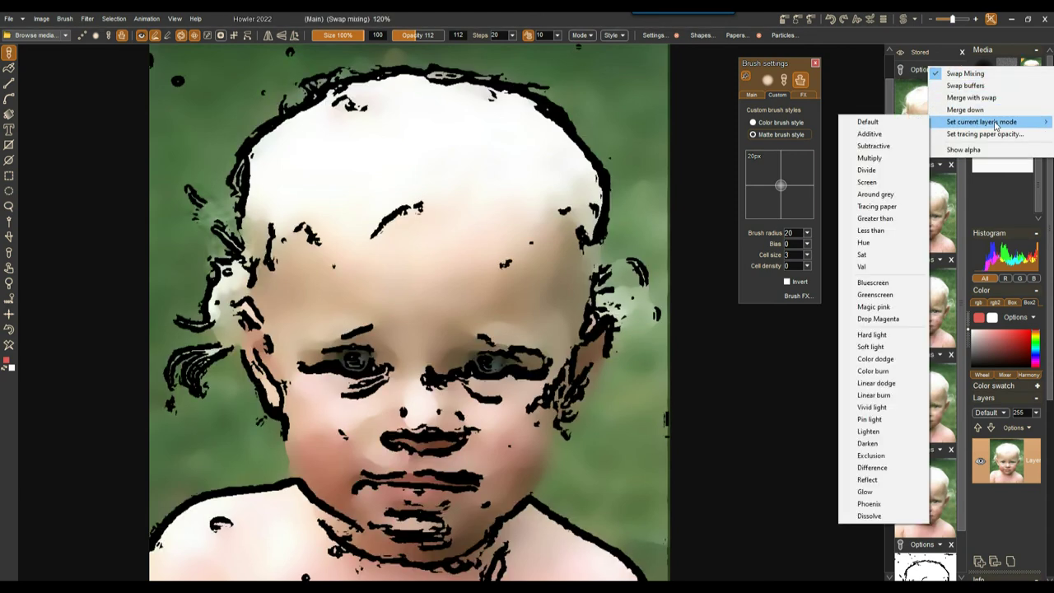
click(875, 193)
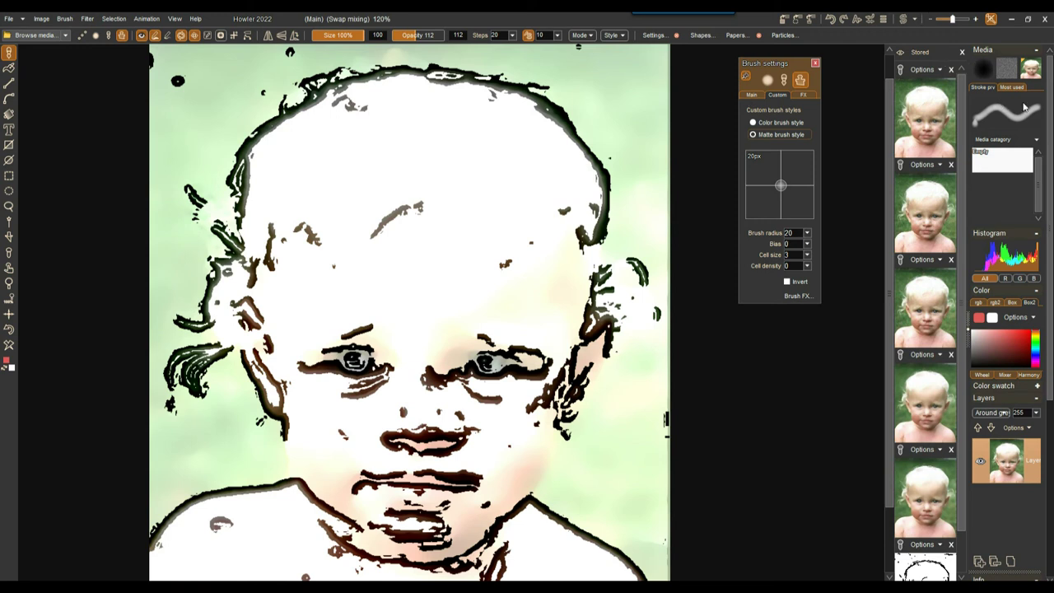
click(1032, 69)
click(1035, 70)
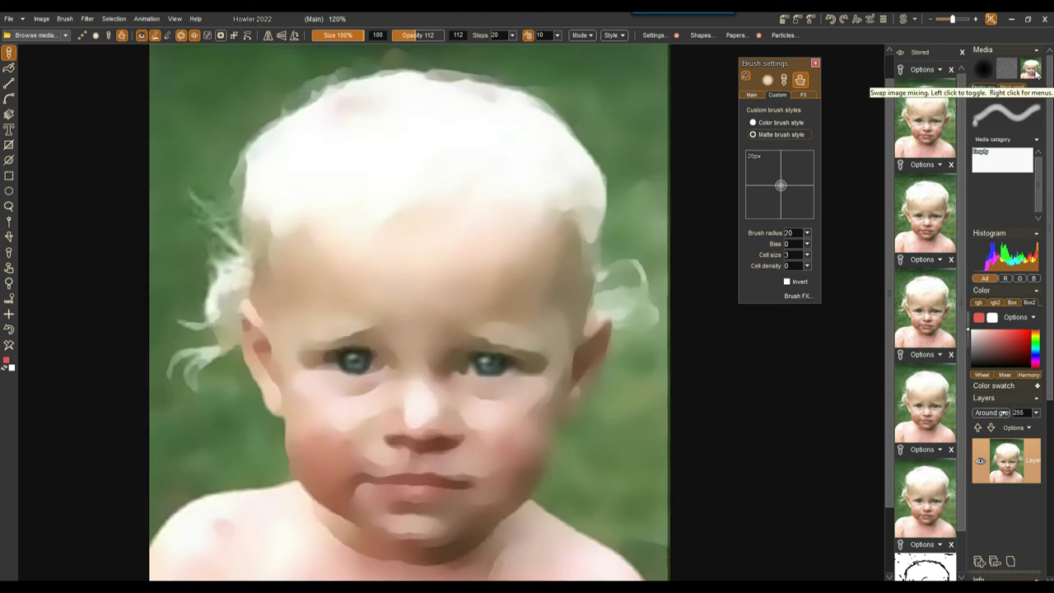
click(1031, 73)
click(1033, 74)
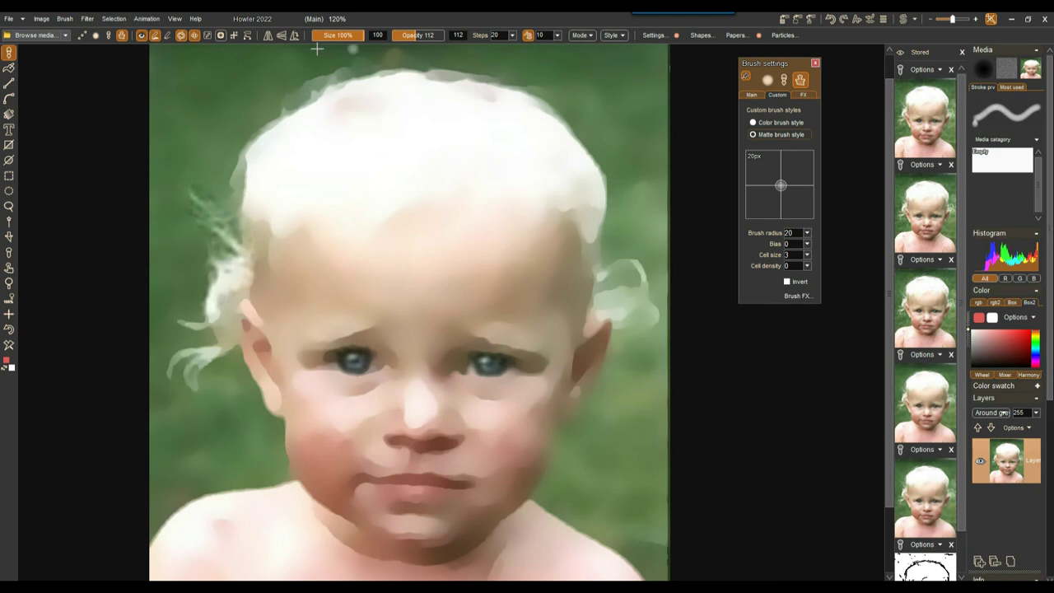
Step: Try a Rubthrough brush stroke along the child's eyebrow with the brush preview enabled, and undo it
click(589, 37)
click(631, 124)
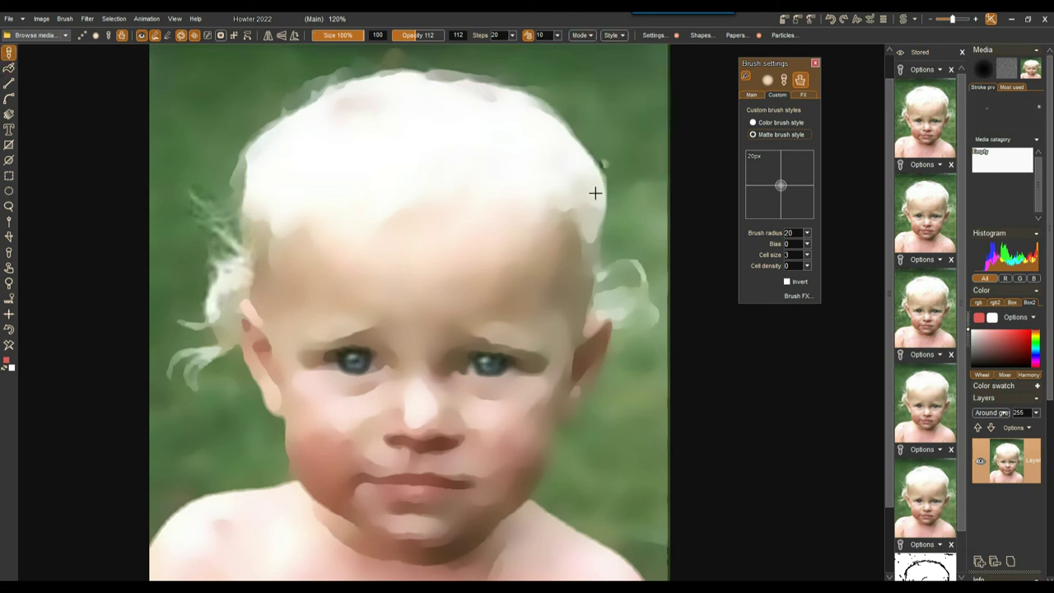
scroll(388, 363, up, 4)
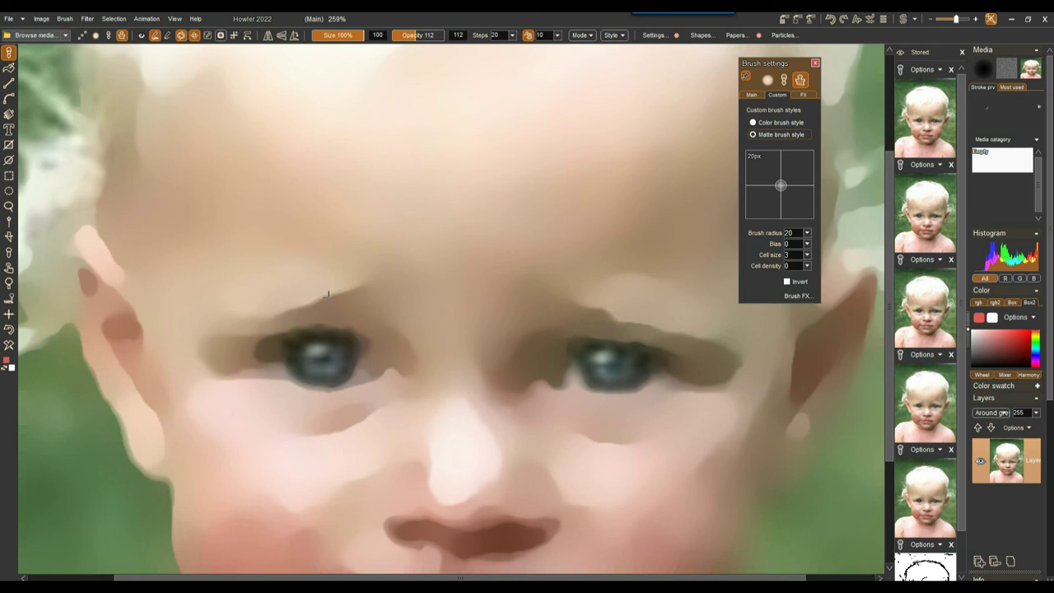
scroll(295, 286, up, 3)
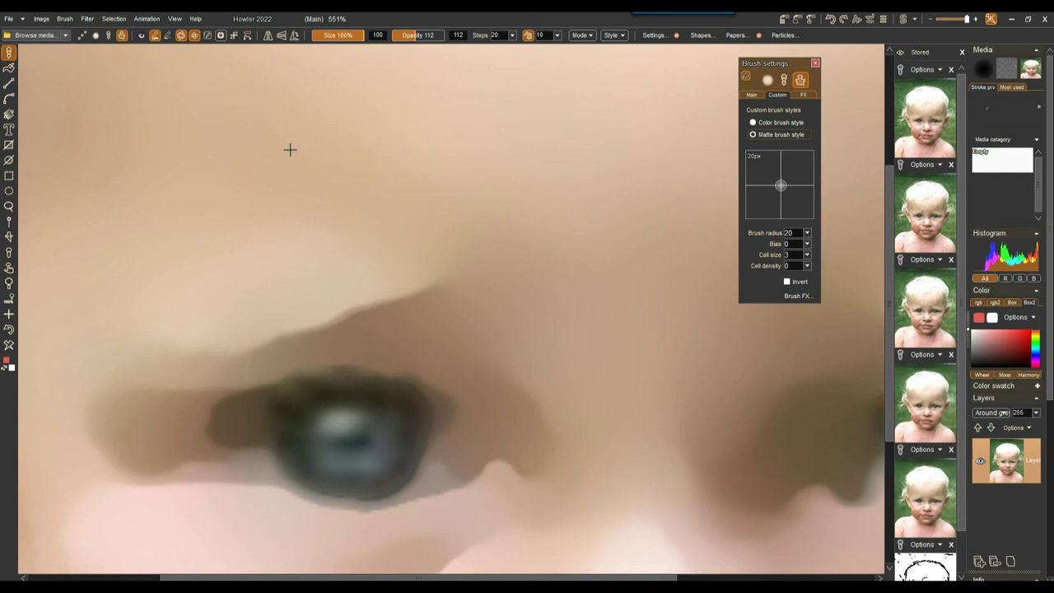
click(141, 35)
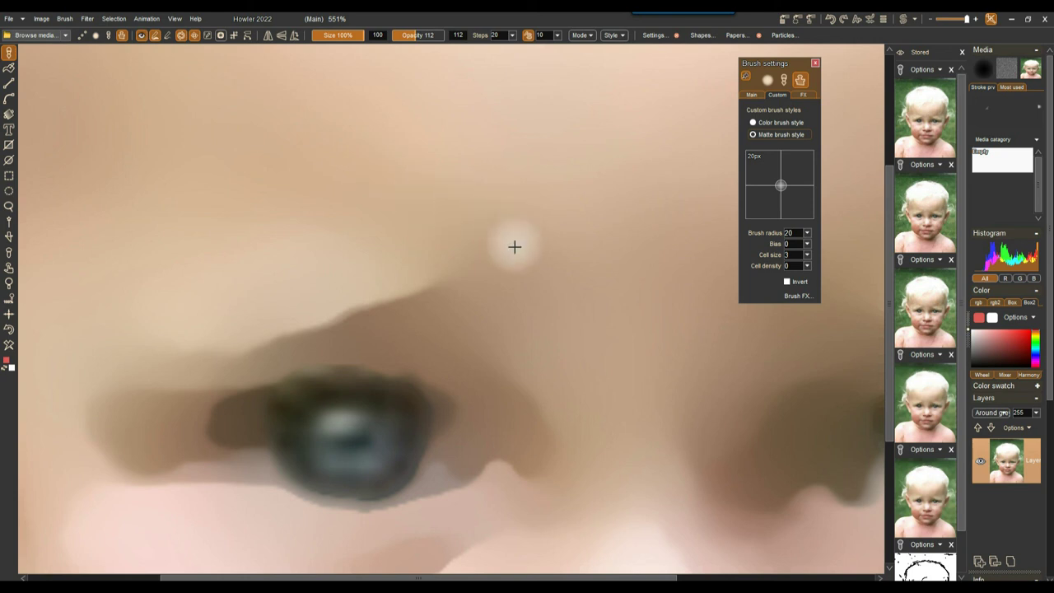
click(587, 35)
click(636, 123)
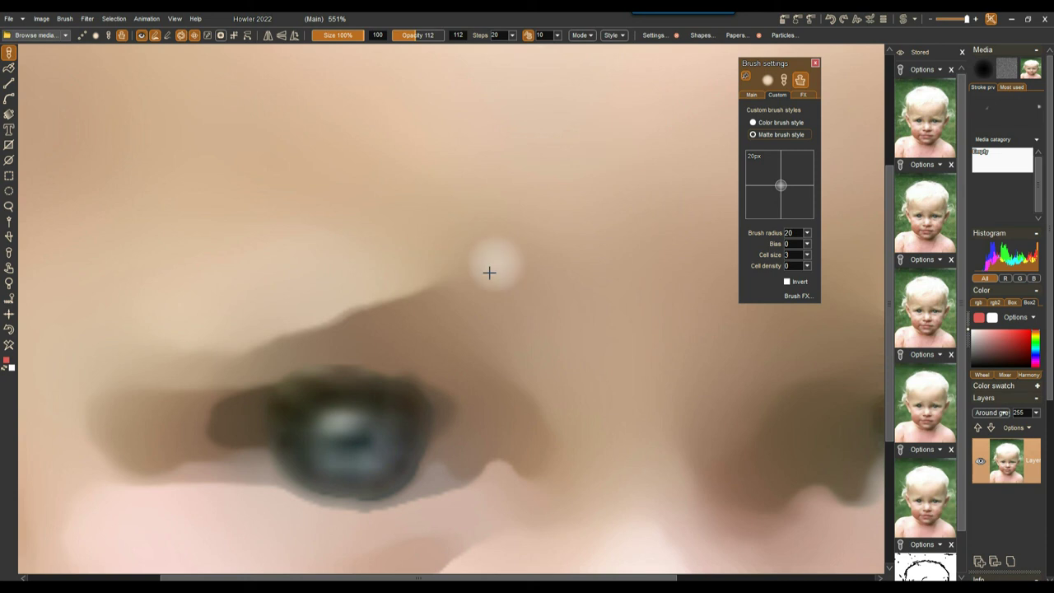
mouse_move(415, 289)
mouse_down()
mouse_move(264, 341)
mouse_move(448, 283)
mouse_move(410, 287)
mouse_move(435, 274)
mouse_move(365, 322)
mouse_move(256, 346)
mouse_move(482, 282)
mouse_move(429, 289)
mouse_move(479, 268)
mouse_move(460, 271)
mouse_move(265, 330)
mouse_up()
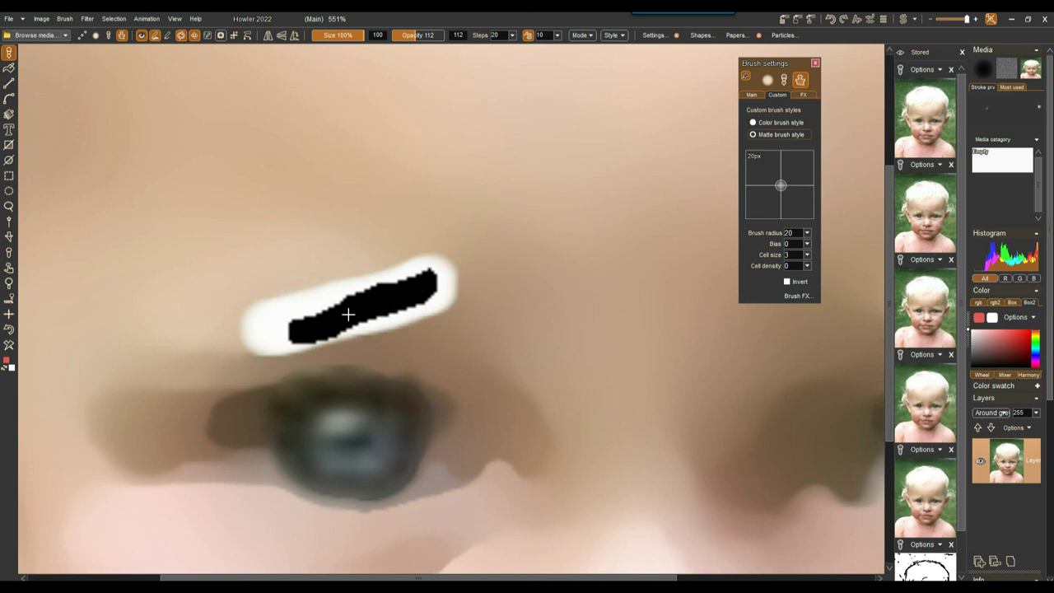
click(8, 330)
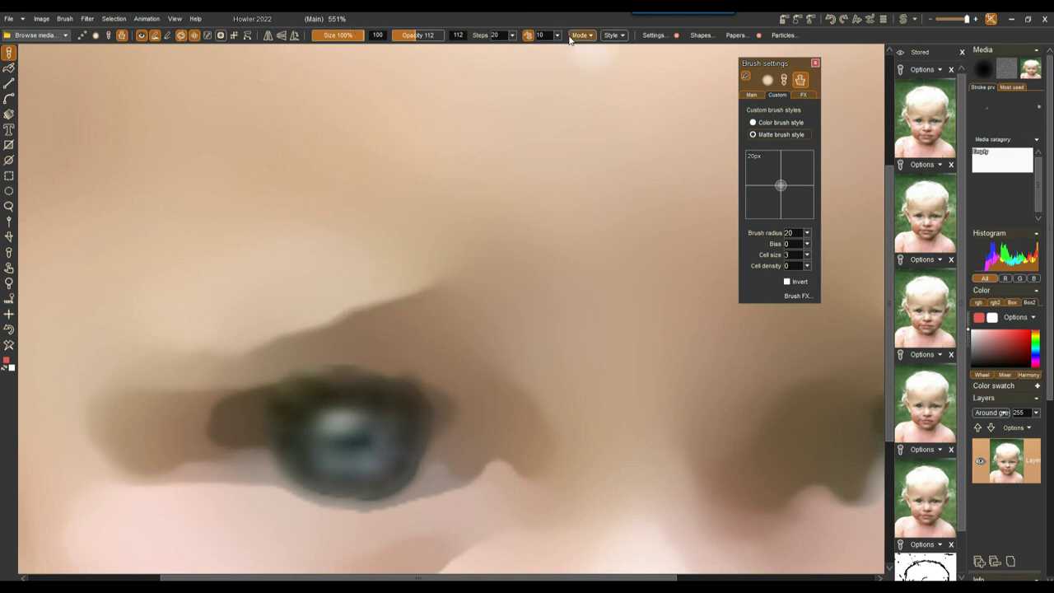
Step: Try a Multiply brush stroke along the same eyebrow and undo it
click(613, 34)
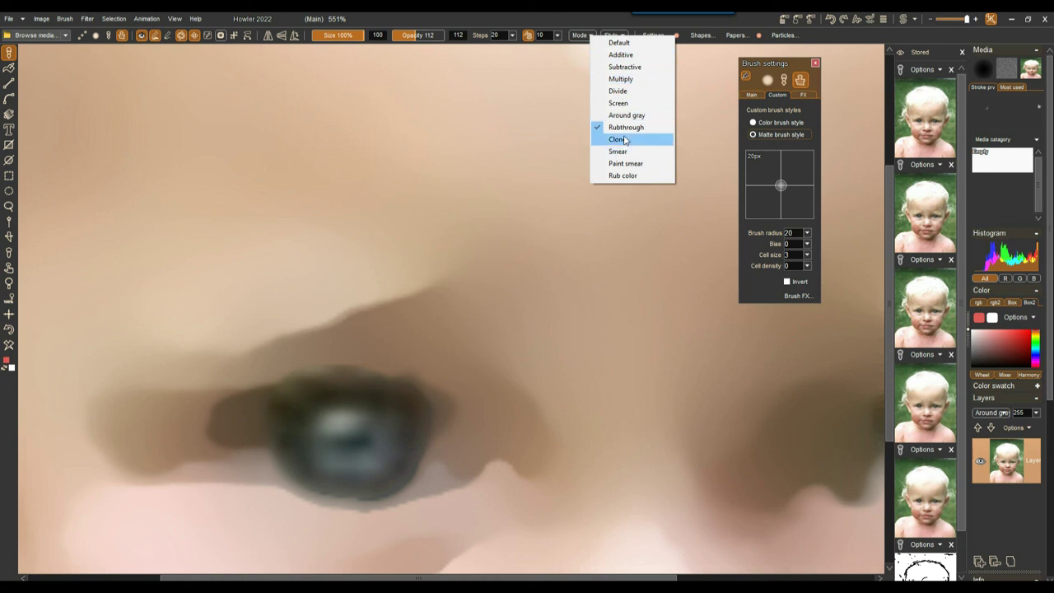
click(631, 79)
drag(462, 275, 321, 310)
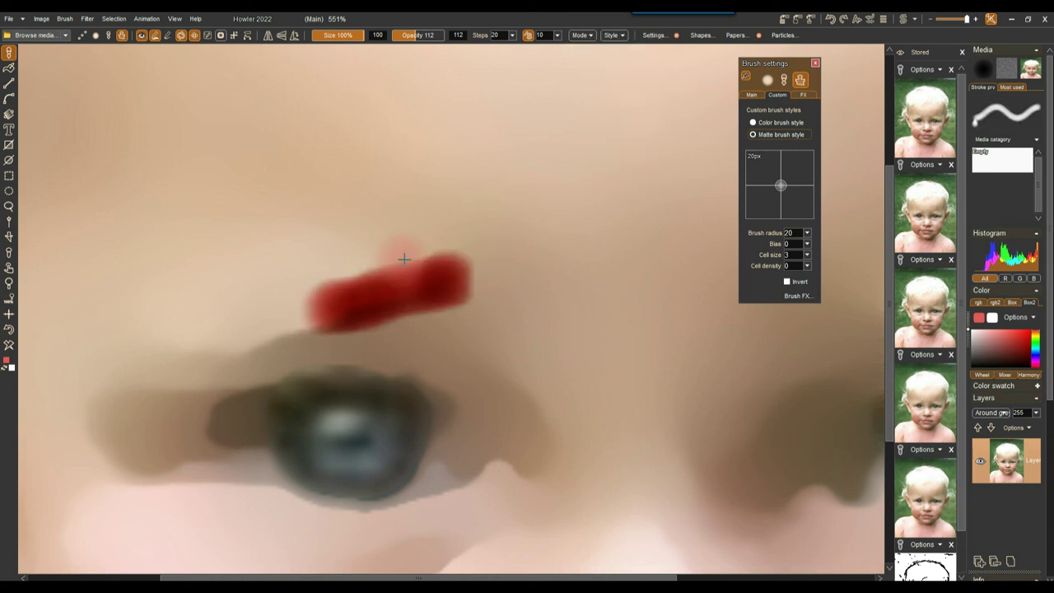
click(9, 329)
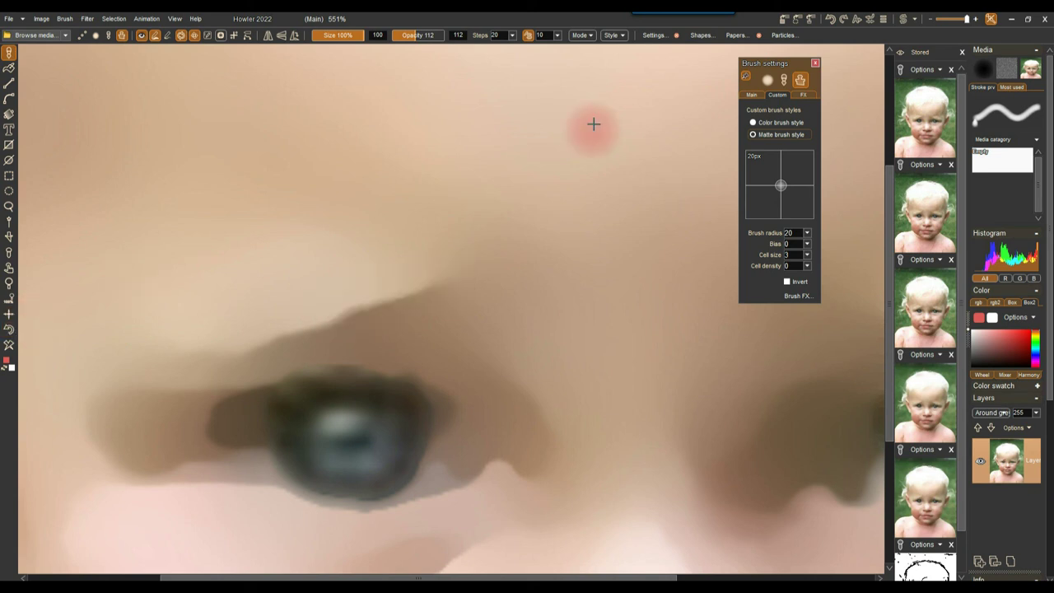
Step: Set the brush mode back to Rubthrough and paint over the eye below that brow to bring in the swap line drawing
click(583, 36)
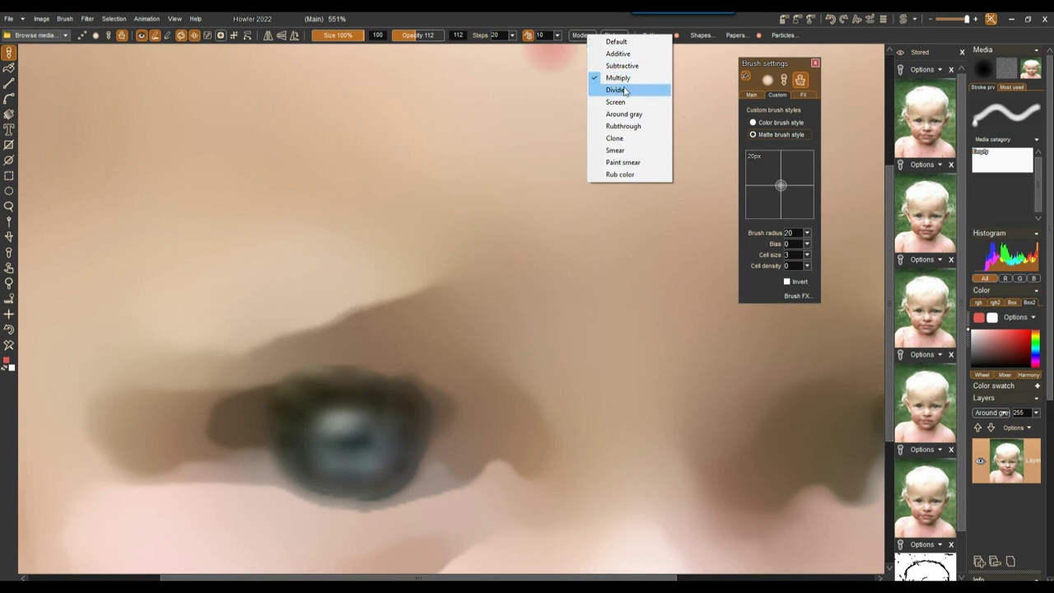
click(623, 126)
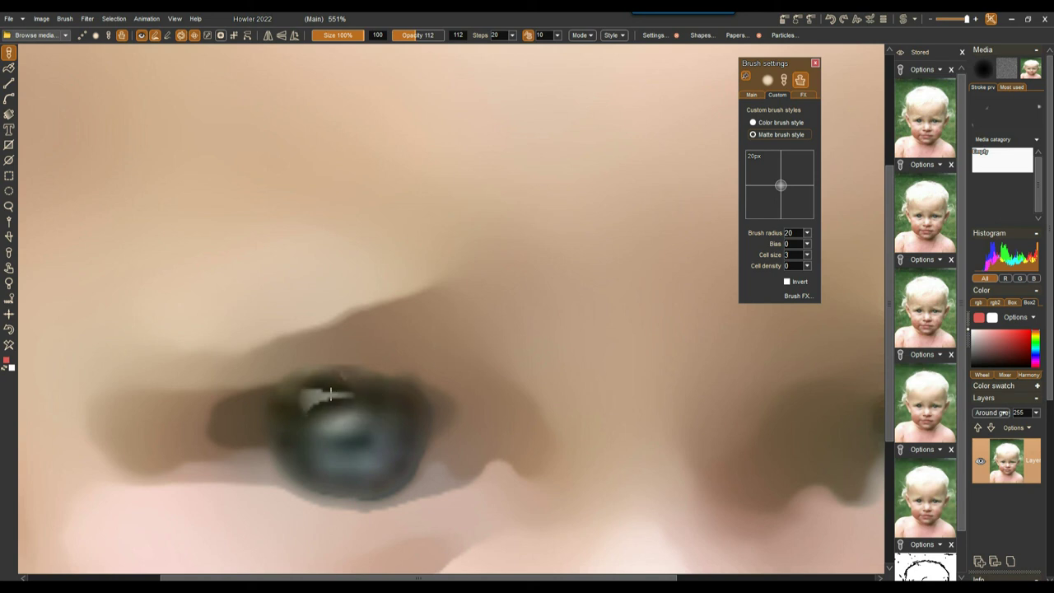
mouse_move(334, 388)
mouse_down()
mouse_move(299, 407)
mouse_move(288, 438)
mouse_move(314, 462)
mouse_move(378, 459)
mouse_move(396, 434)
mouse_move(360, 437)
mouse_up()
mouse_move(337, 398)
mouse_down()
mouse_move(418, 416)
mouse_move(360, 458)
mouse_move(267, 420)
mouse_move(194, 421)
mouse_move(243, 416)
mouse_up()
mouse_move(330, 396)
mouse_down()
mouse_move(431, 399)
mouse_move(440, 424)
mouse_move(354, 479)
mouse_move(264, 439)
mouse_up()
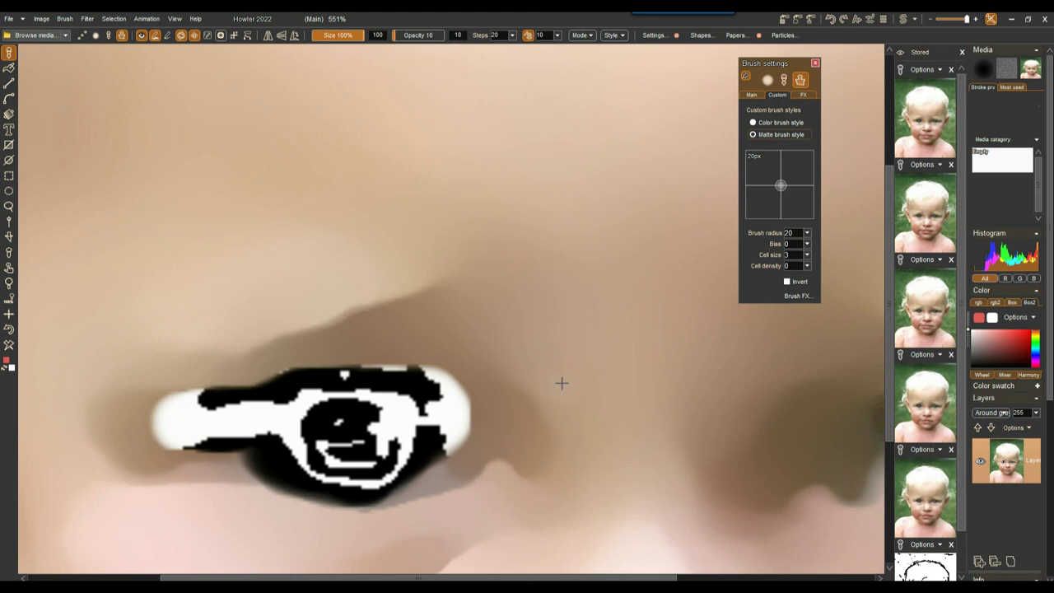
Step: With brush opacity at 10, set the brush steps to 106 and lightly rub the line drawing through over the other eye
scroll(562, 383, up, 3)
scroll(582, 365, down, 5)
scroll(341, 198, down, 1)
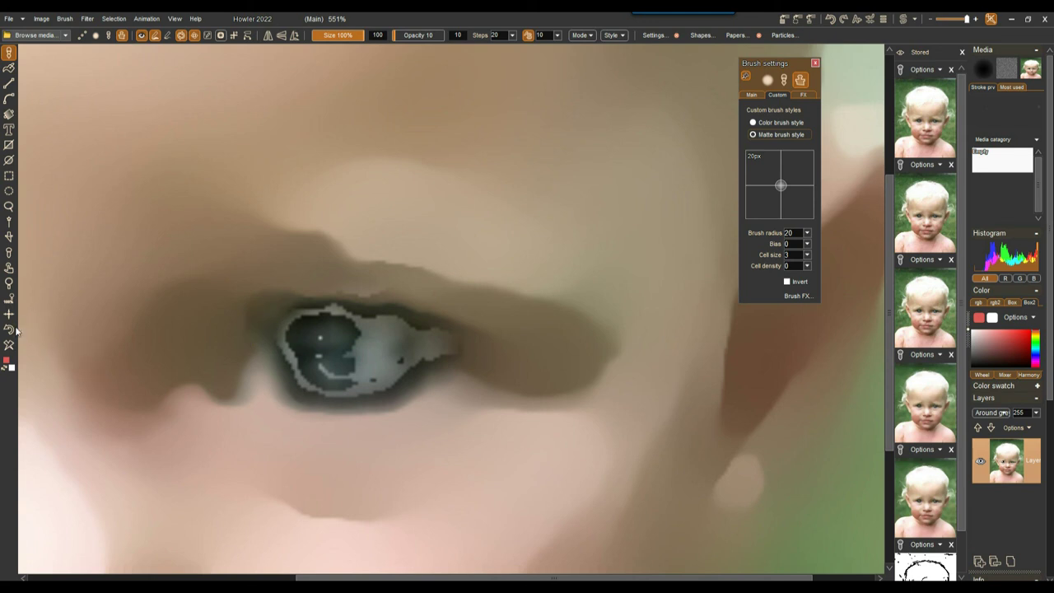
click(513, 35)
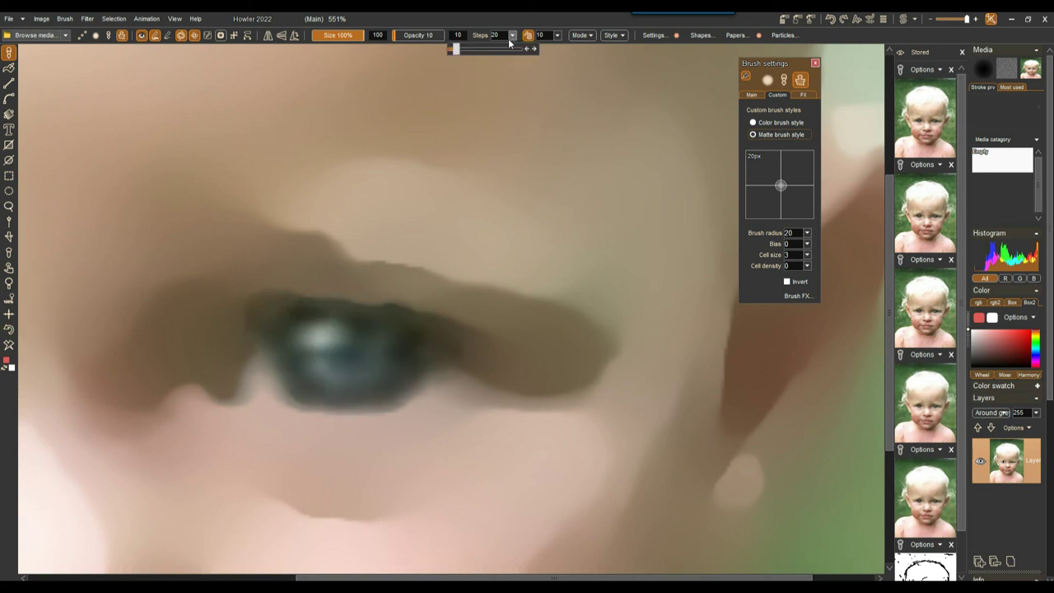
mouse_move(321, 334)
mouse_down()
mouse_move(361, 343)
mouse_move(309, 327)
mouse_move(324, 359)
mouse_move(447, 355)
mouse_up()
drag(279, 339, 454, 355)
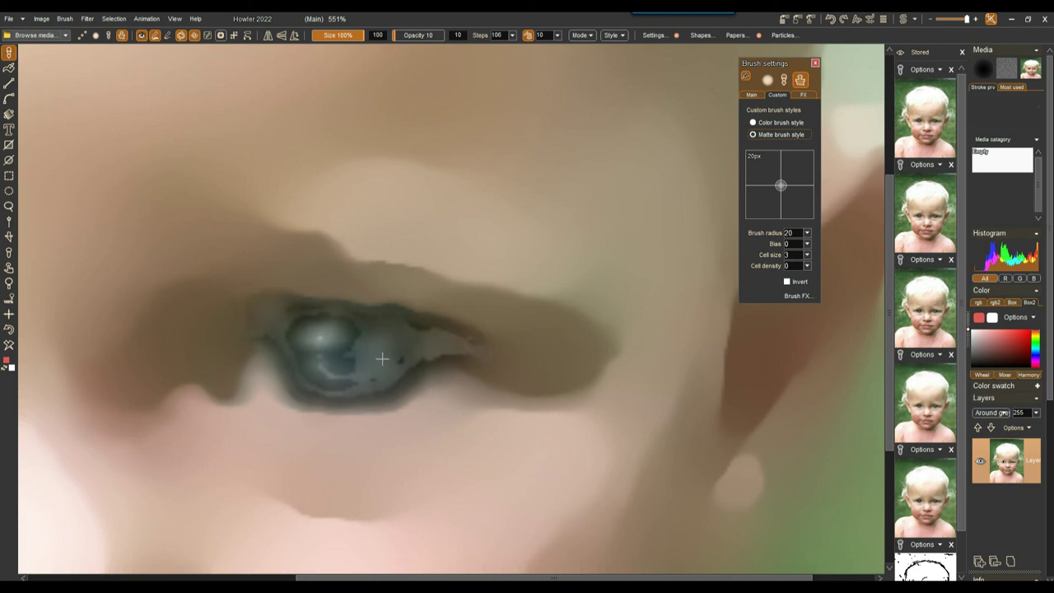
scroll(573, 266, down, 5)
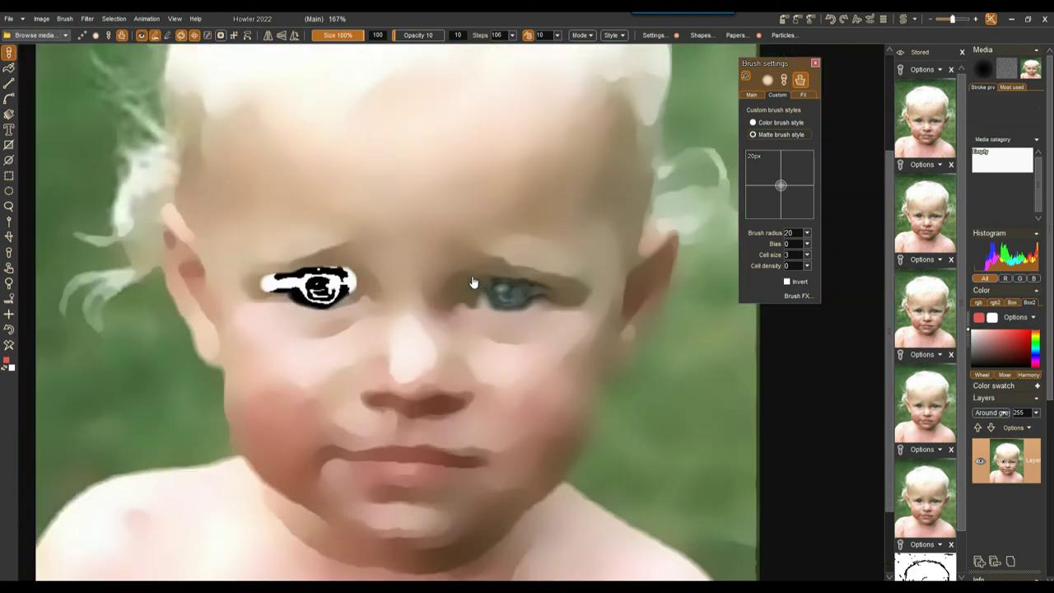
drag(243, 179, 307, 150)
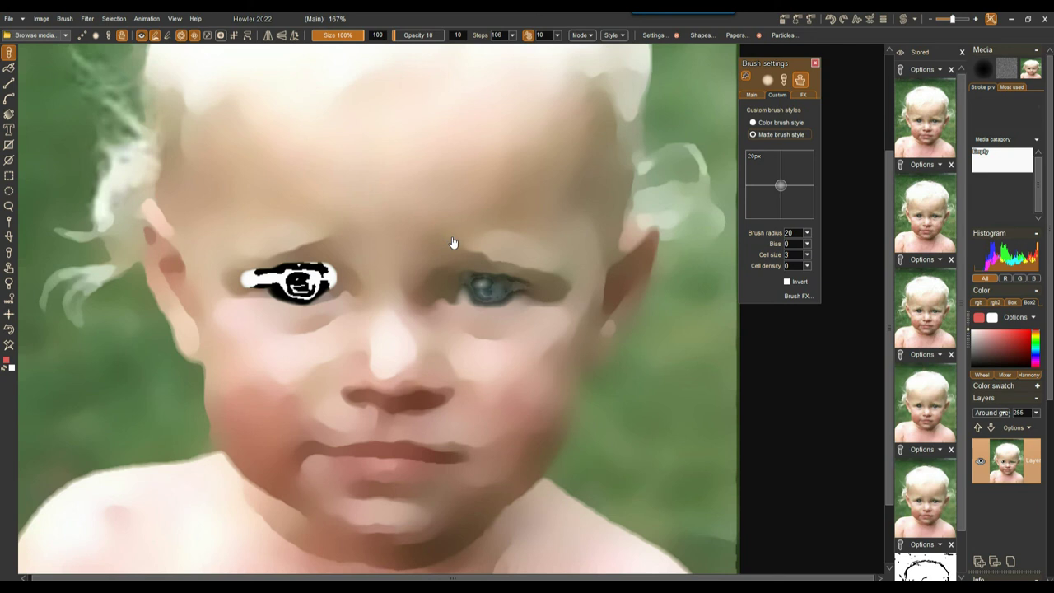
scroll(452, 240, down, 3)
drag(424, 219, 447, 206)
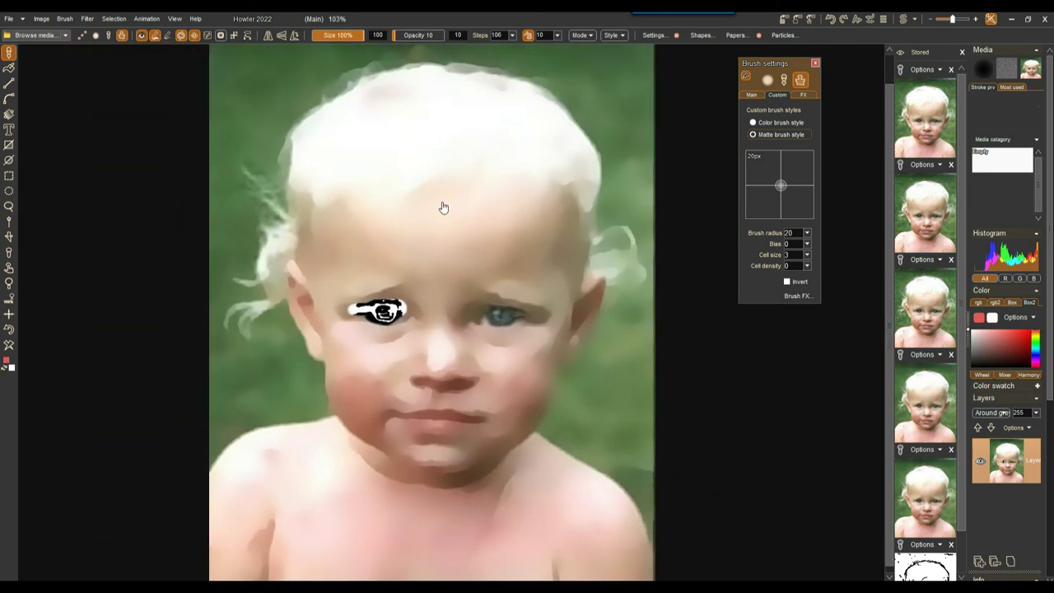